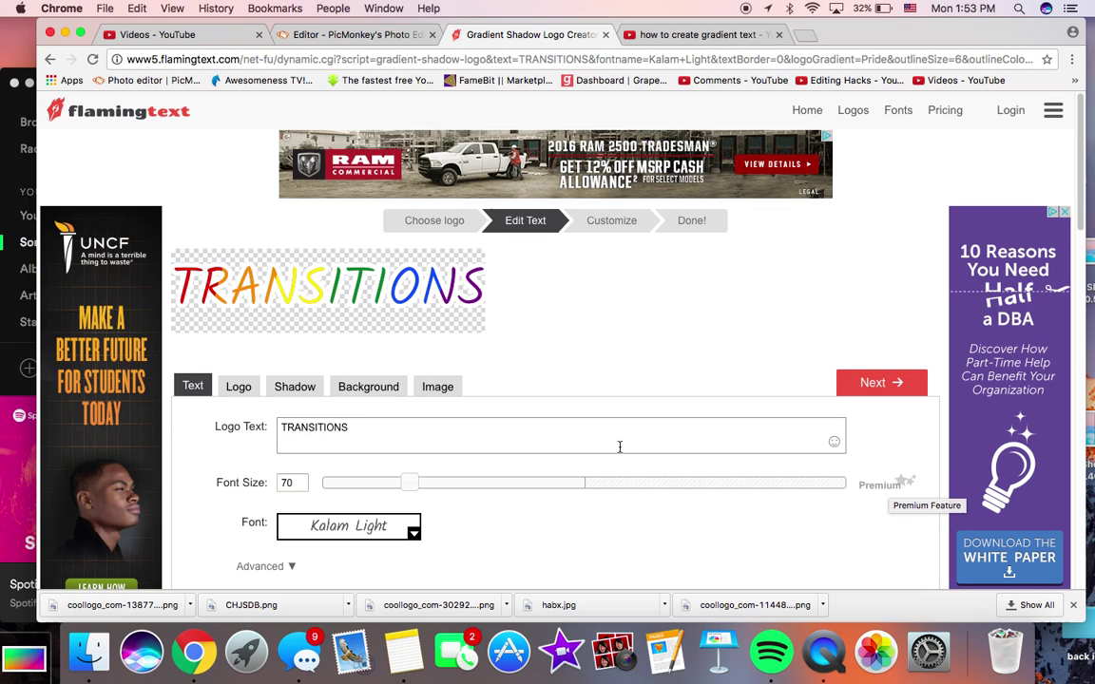
Replace the logo text TRANSITIONS with GRADIENT in the Logo Text field.
scroll(620, 447, "down", 2)
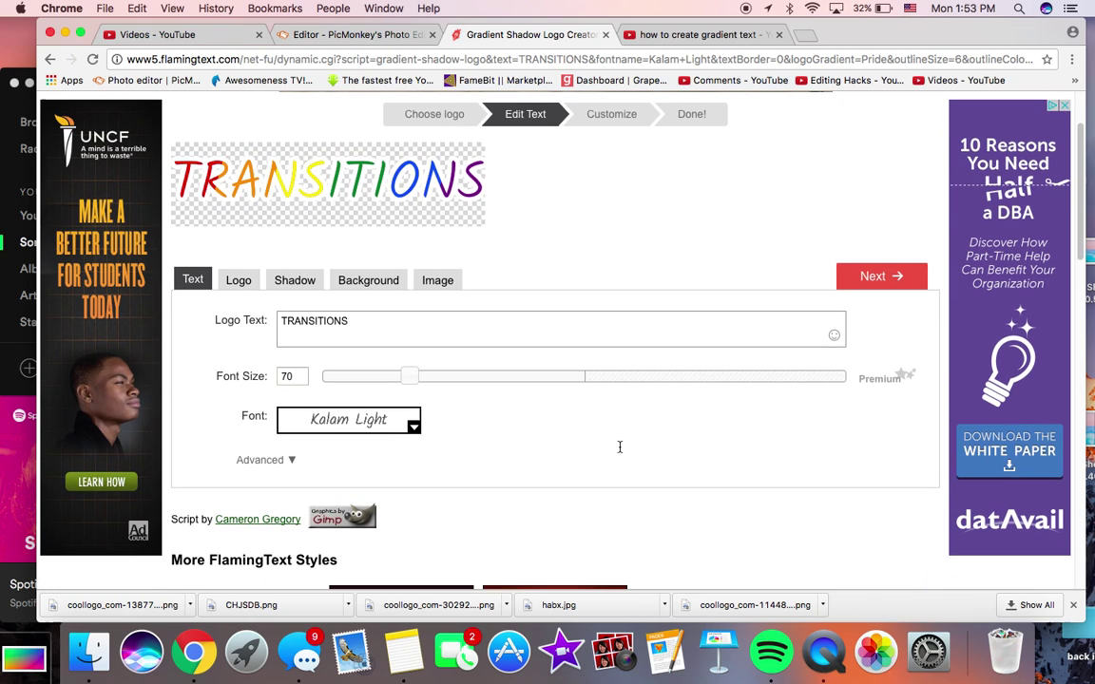
scroll(620, 451, "up", 2)
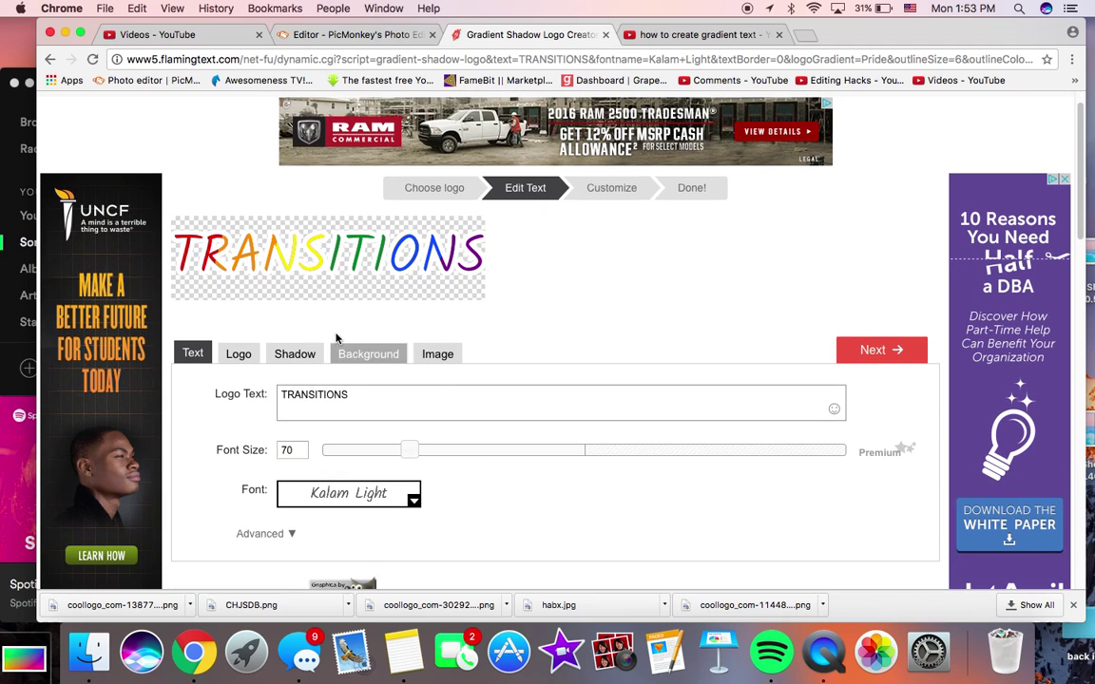
scroll(558, 441, "down", 3)
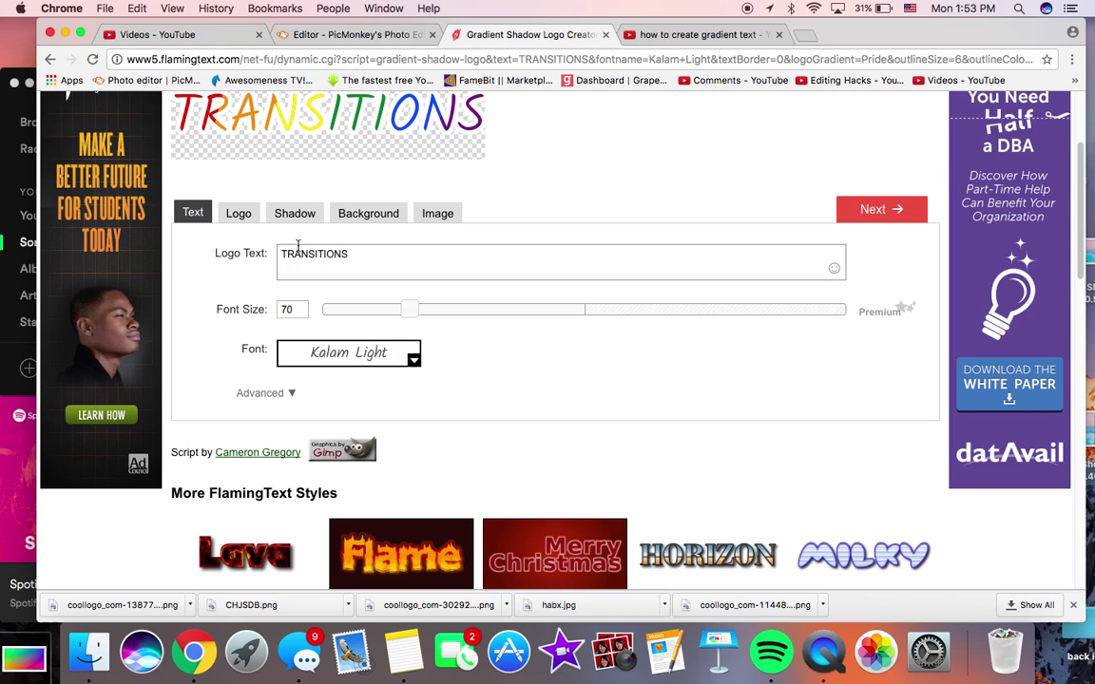
double_click(280, 249)
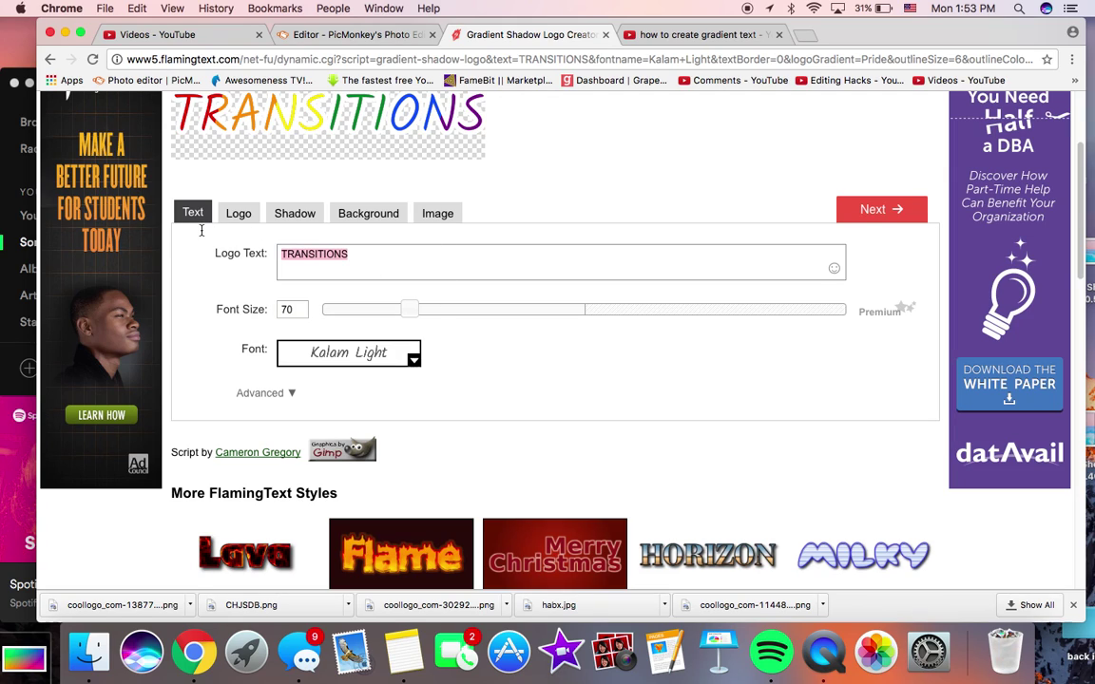
type("GRADIENT")
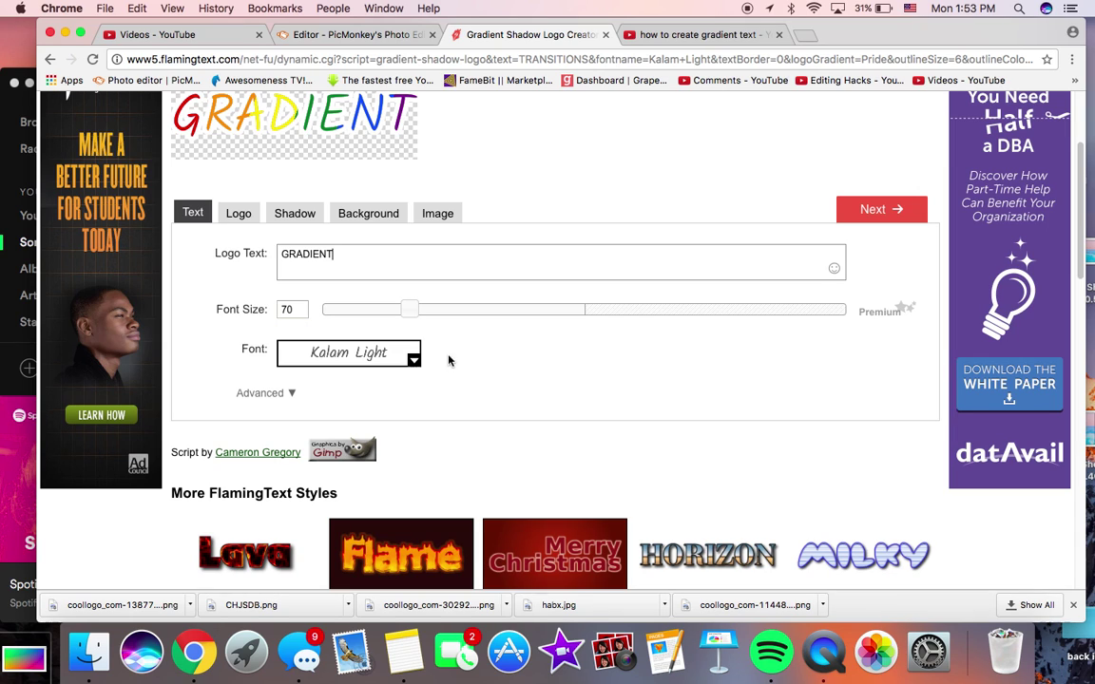
Try the Club Fluffy font on the GRADIENT logo.
left_click(413, 358)
scroll(605, 328, "down", 15)
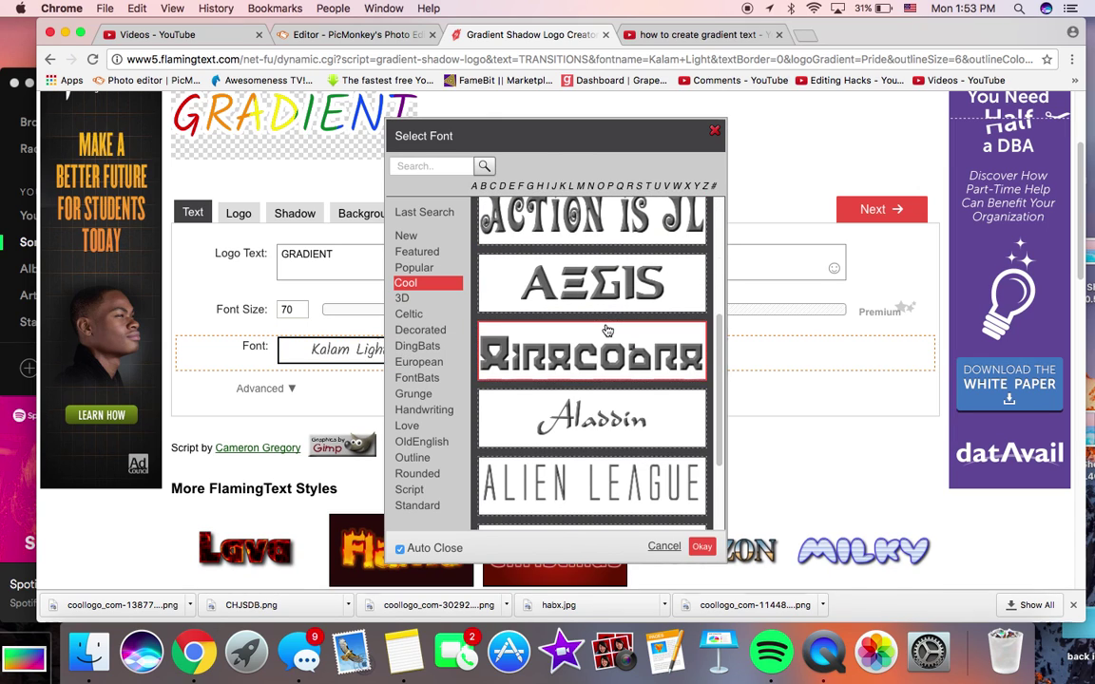
scroll(605, 328, "down", 10)
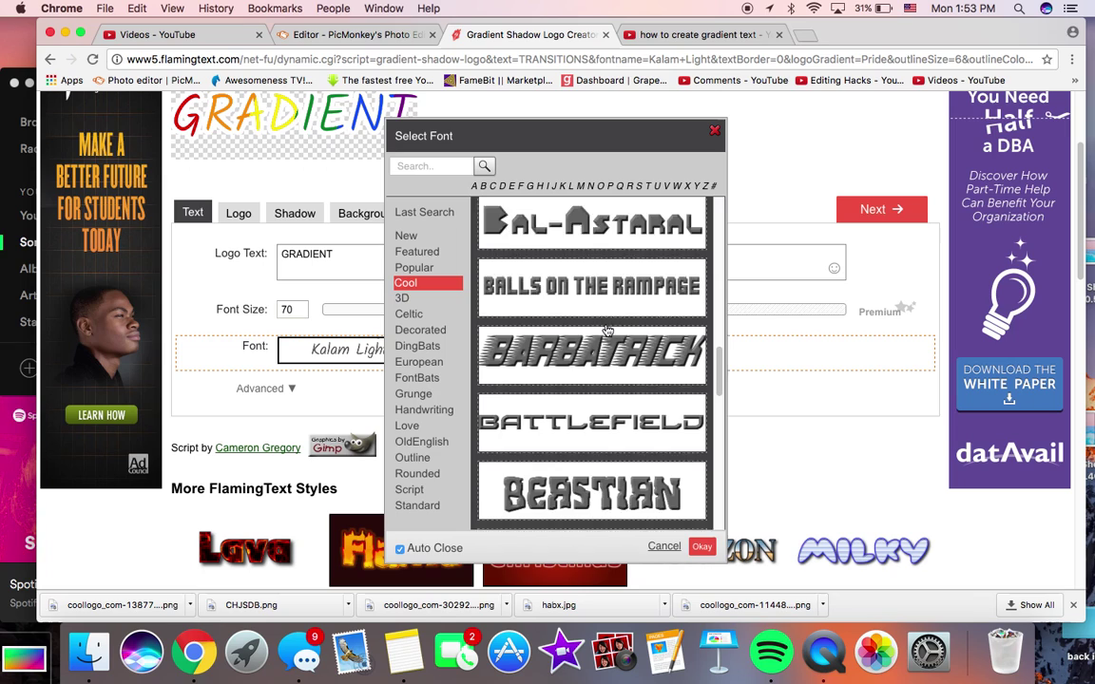
scroll(605, 328, "down", 10)
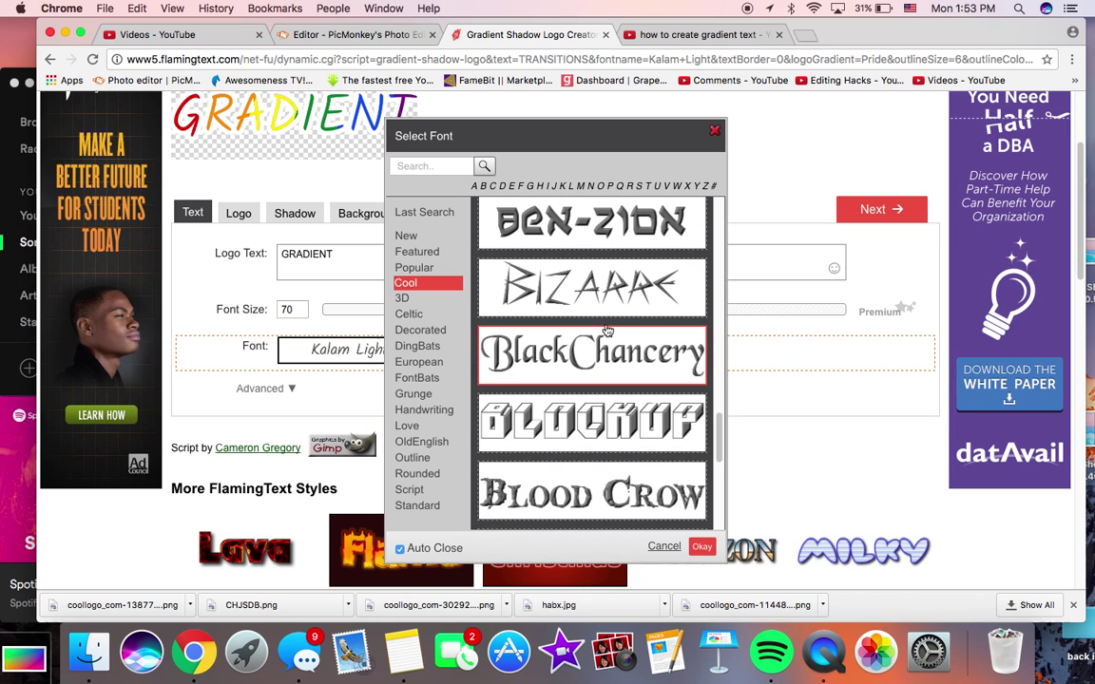
scroll(606, 327, "down", 10)
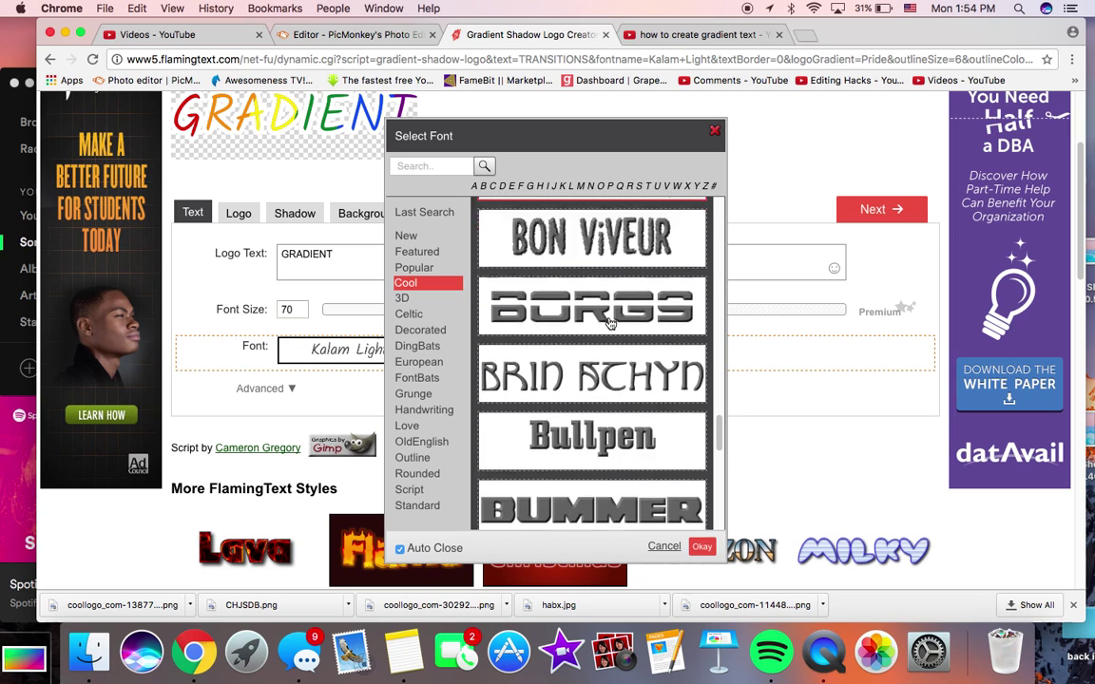
scroll(610, 325, "down", 3)
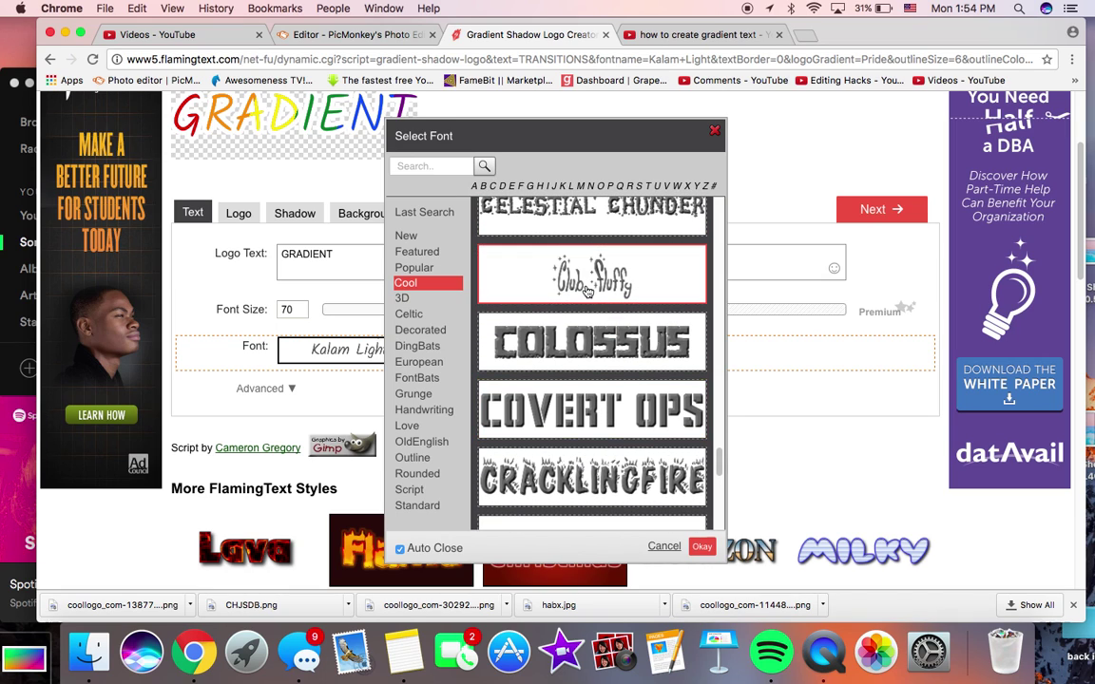
left_click(588, 292)
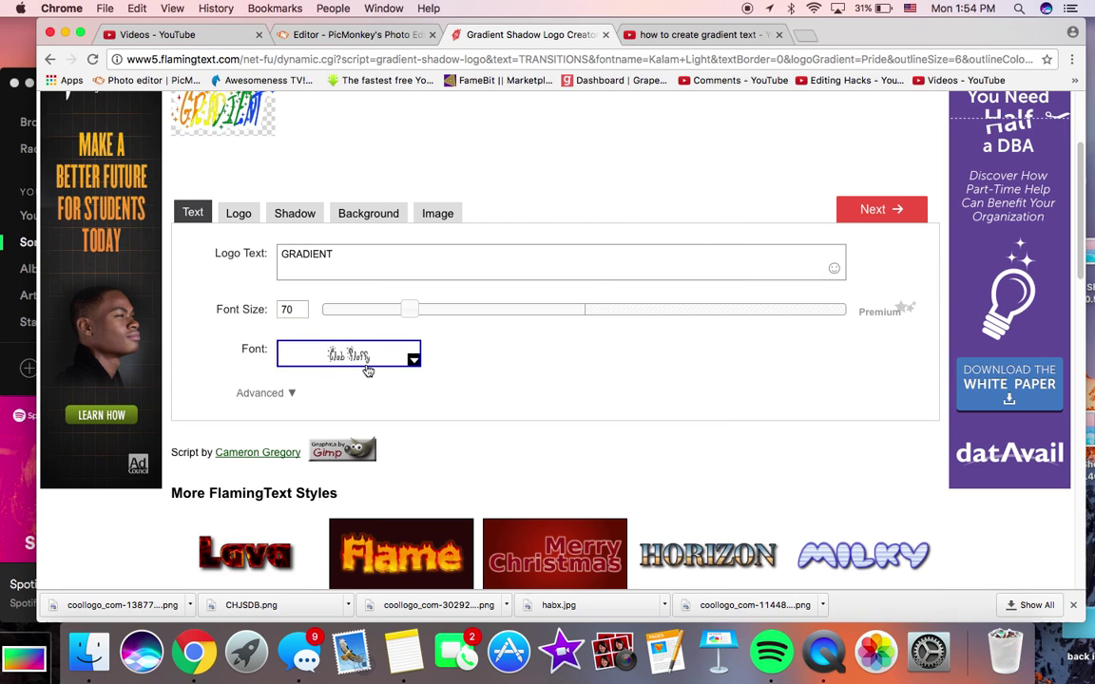
Switch the logo font to Fortune Letters instead.
left_click(362, 359)
scroll(586, 418, "down", 3)
scroll(586, 418, "down", 15)
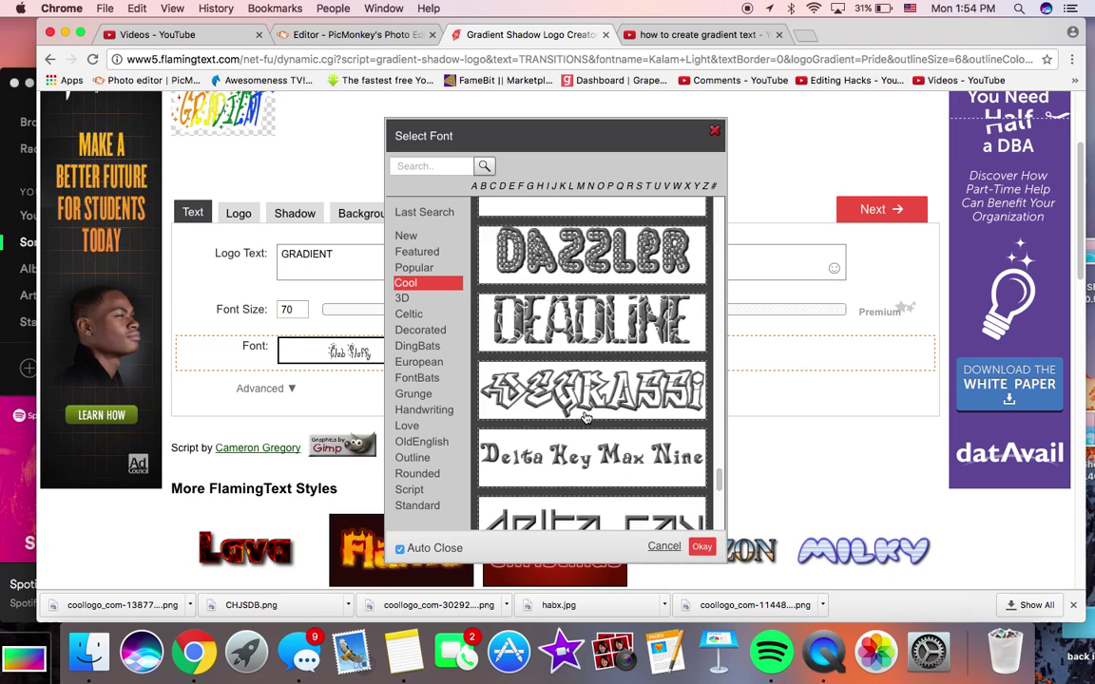
scroll(586, 419, "down", 15)
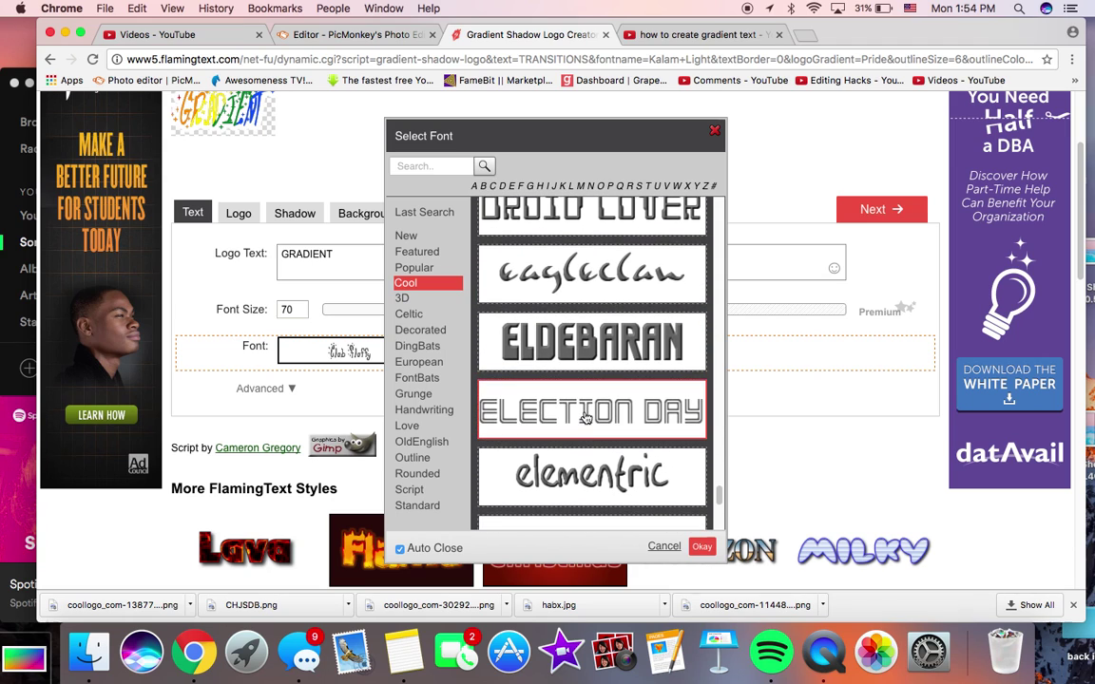
scroll(586, 418, "down", 15)
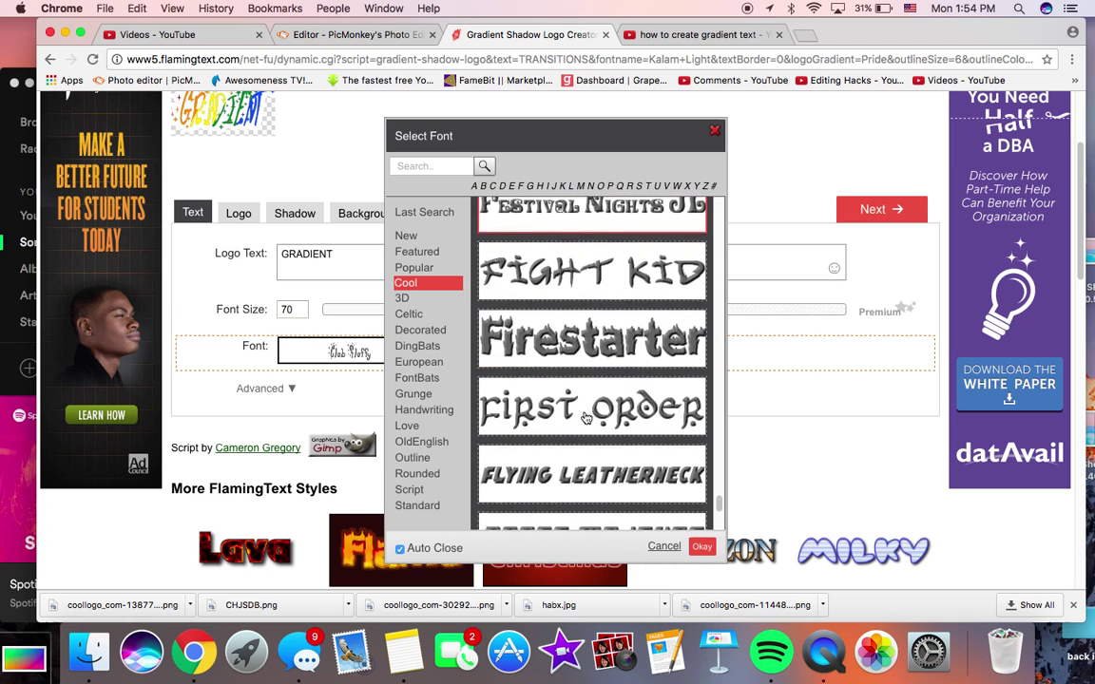
scroll(587, 418, "down", 4)
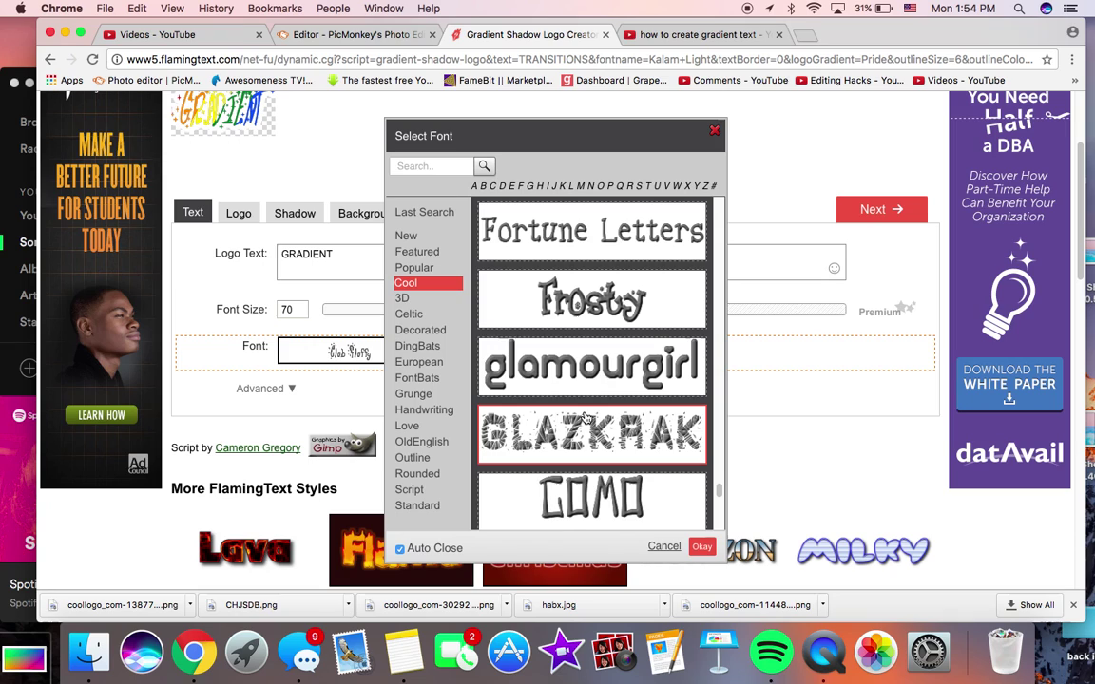
left_click(609, 227)
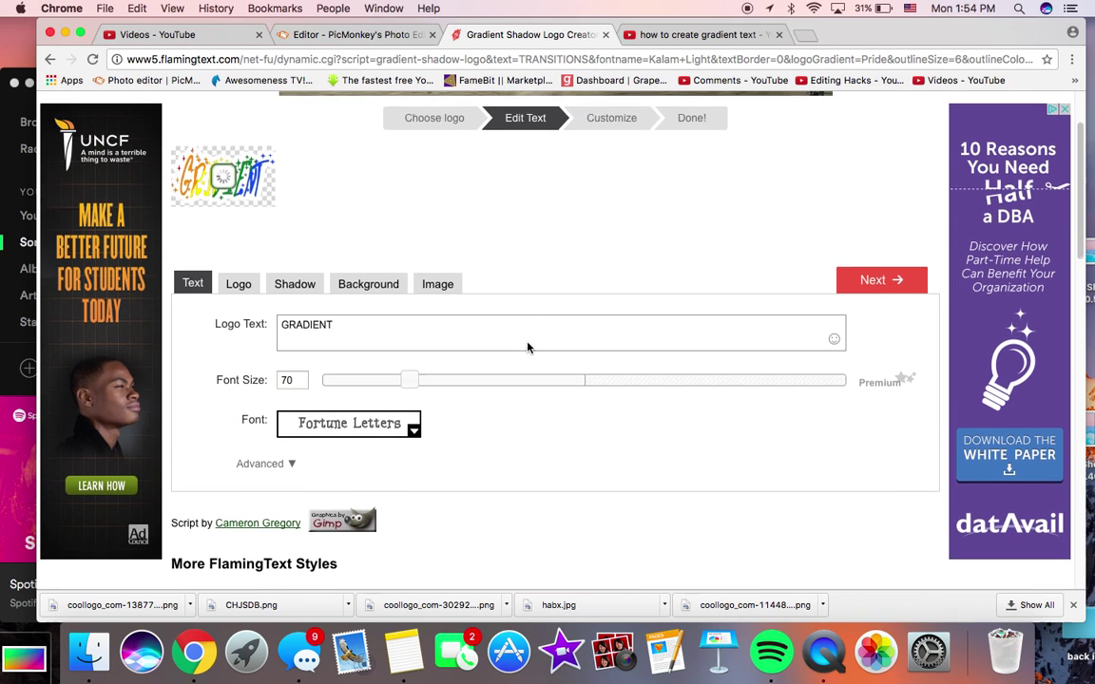
scroll(527, 342, "down", 1)
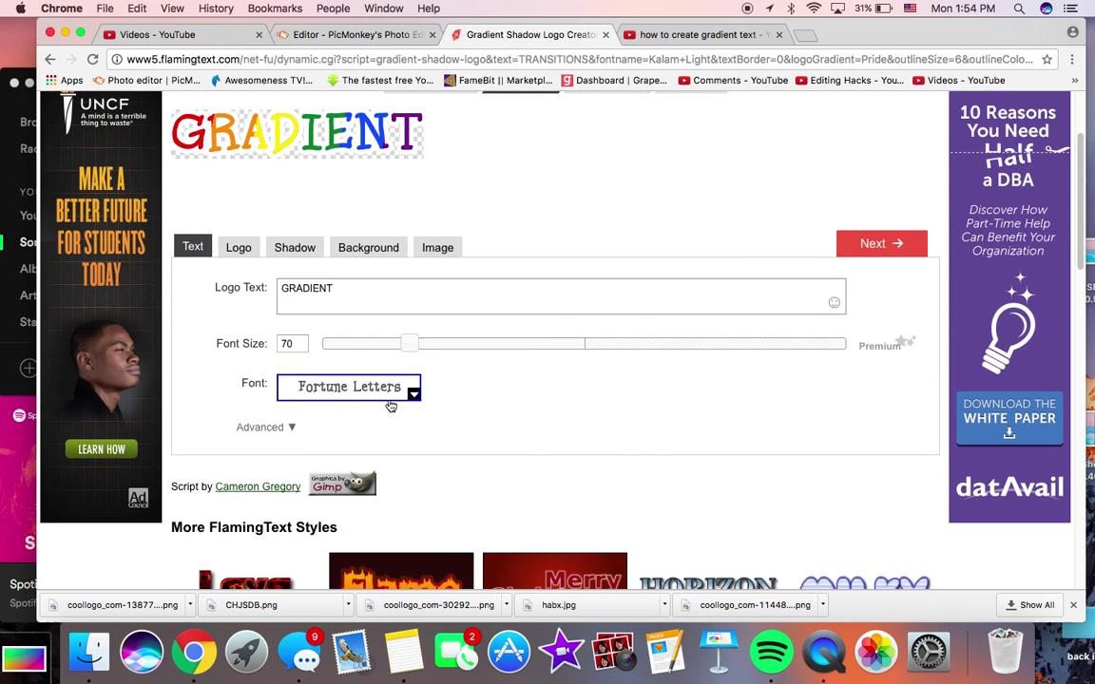
Browse the Love font category, trying Kinkie before settling on Heartbreaker.
left_click(389, 389)
left_click(415, 429)
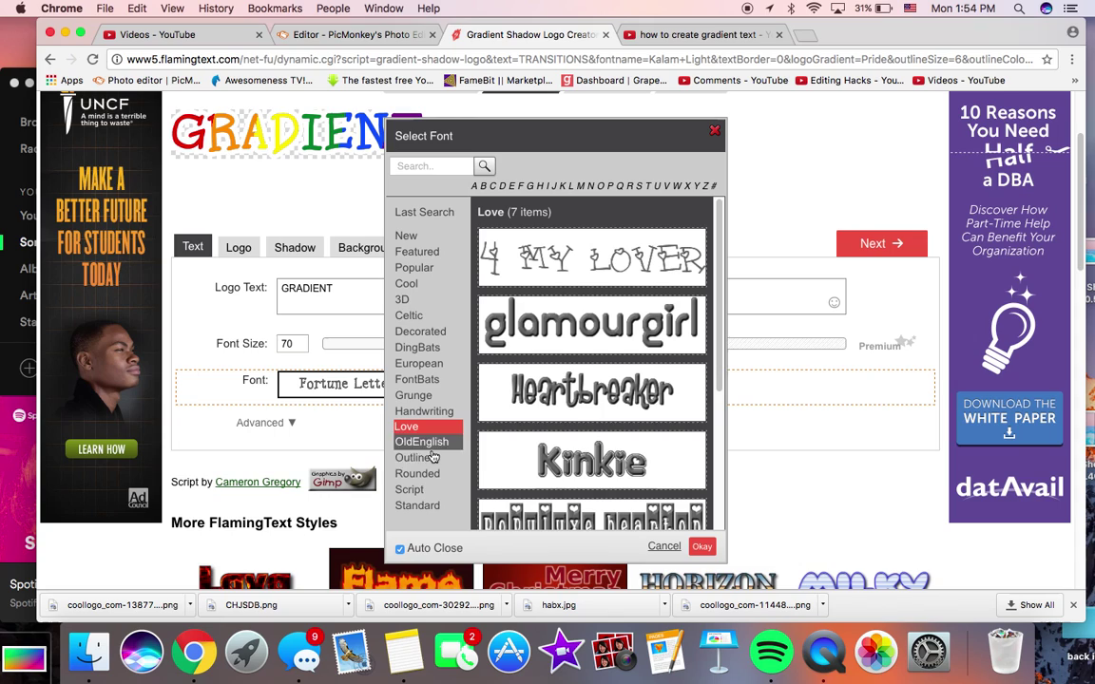
left_click(562, 397)
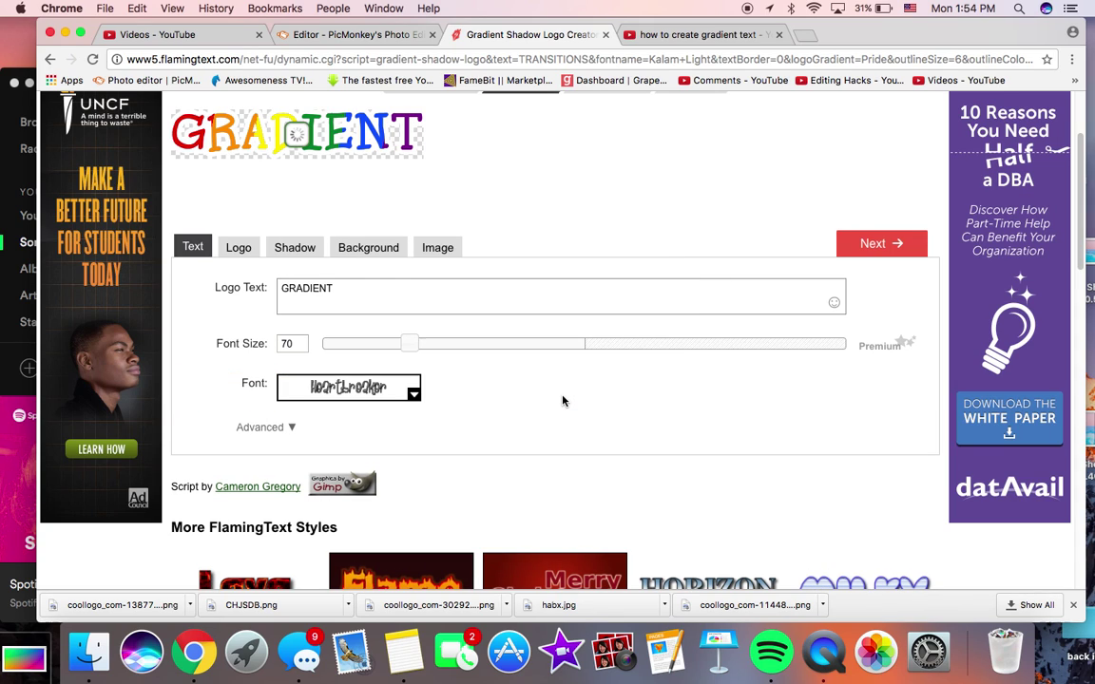
left_click(361, 388)
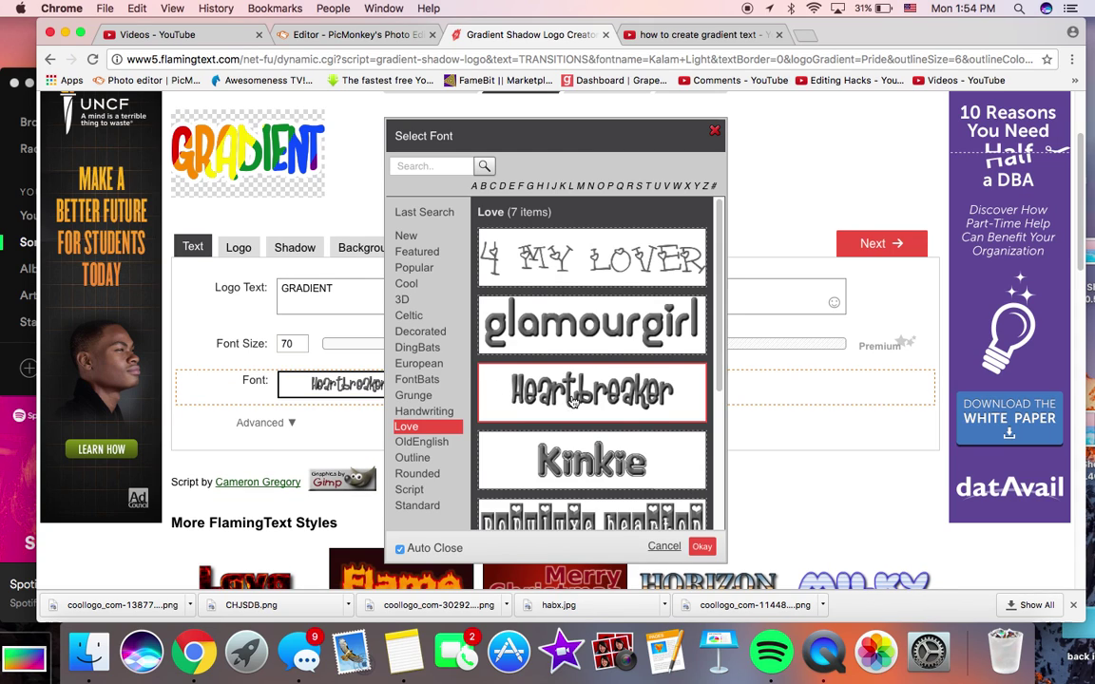
scroll(573, 402, "down", 2)
scroll(573, 402, "down", 1)
left_click(585, 252)
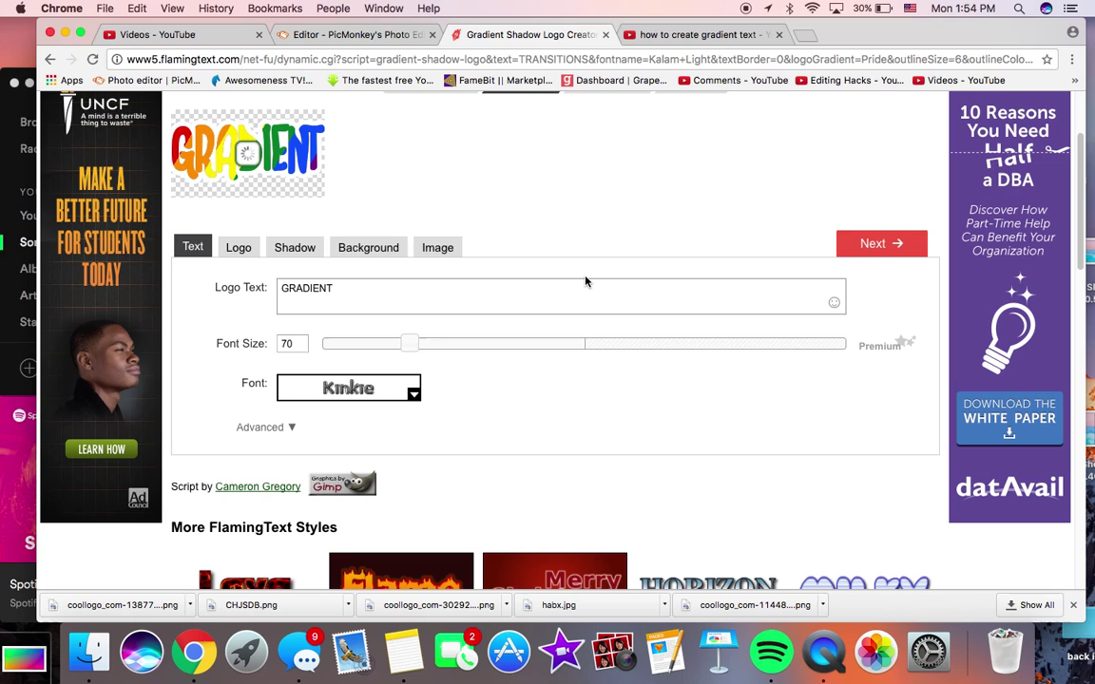
left_click(351, 387)
scroll(599, 404, "down", 4)
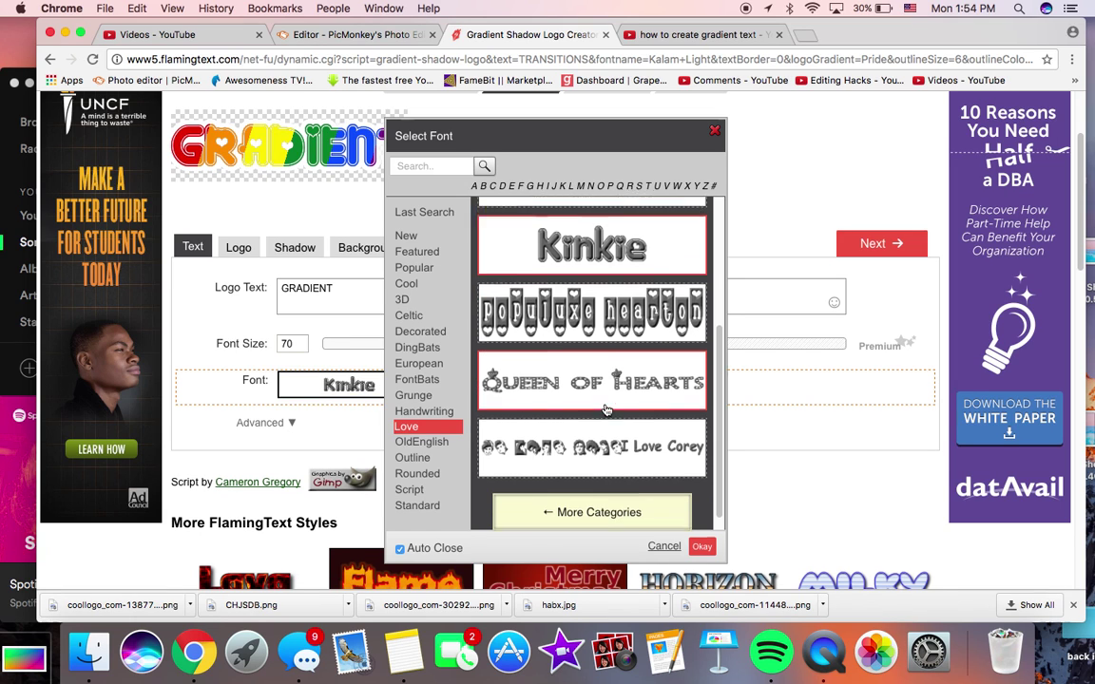
scroll(606, 371, "up", 4)
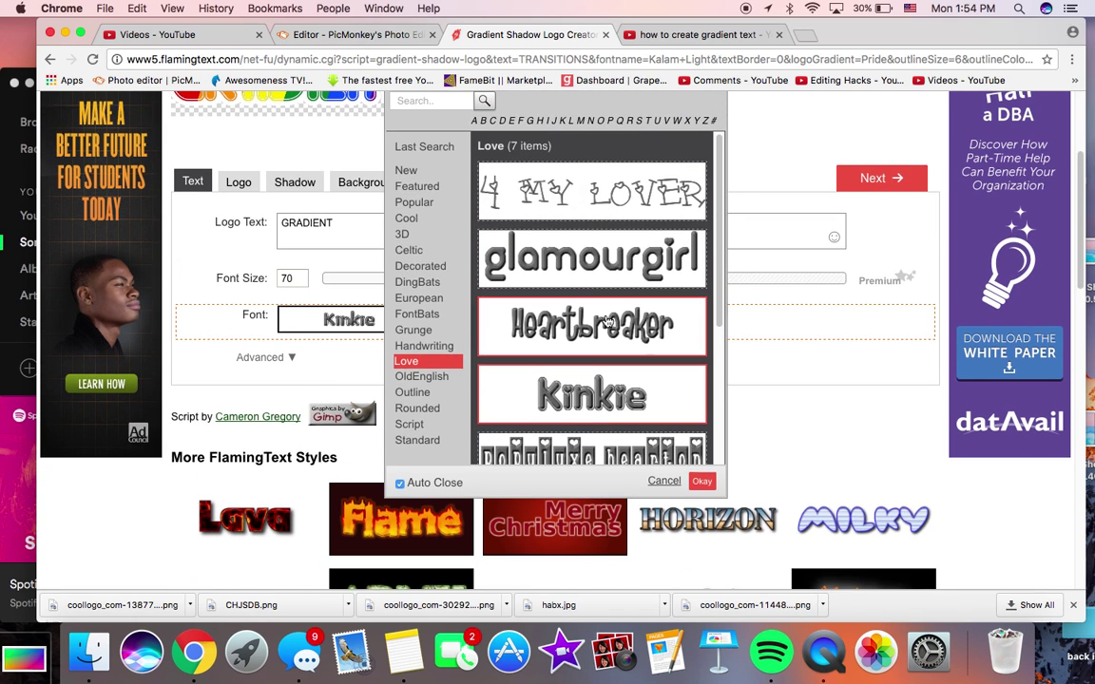
left_click(605, 322)
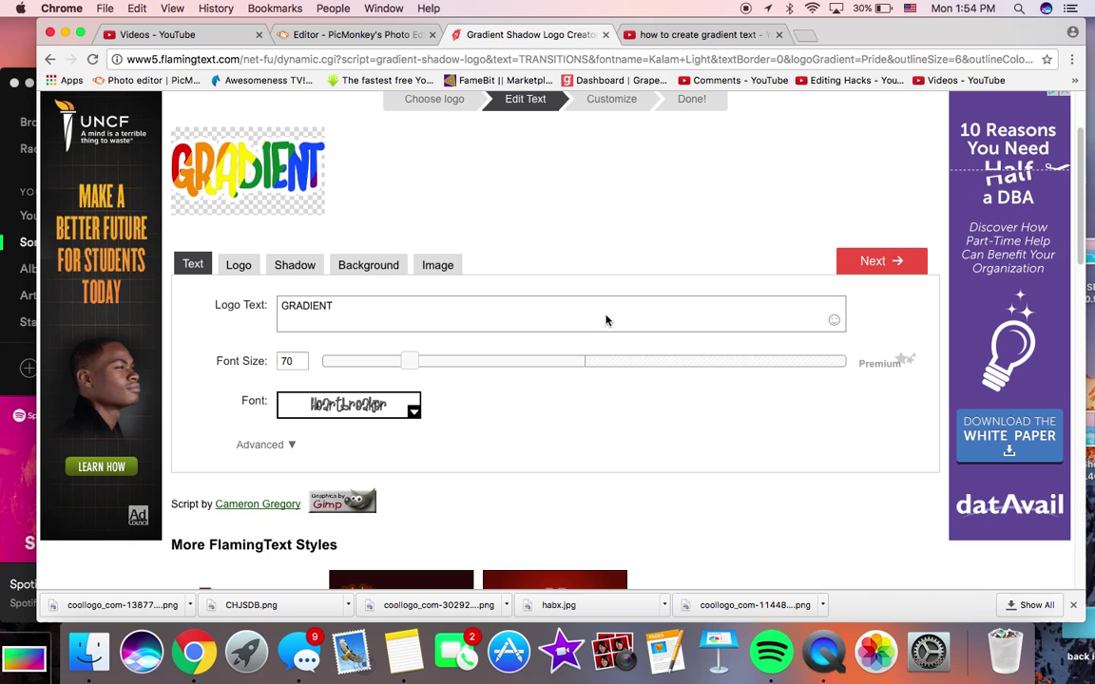
Look through Outline, Rounded, Script and Handwriting fonts, then apply I hate Comic Sans.
left_click(408, 406)
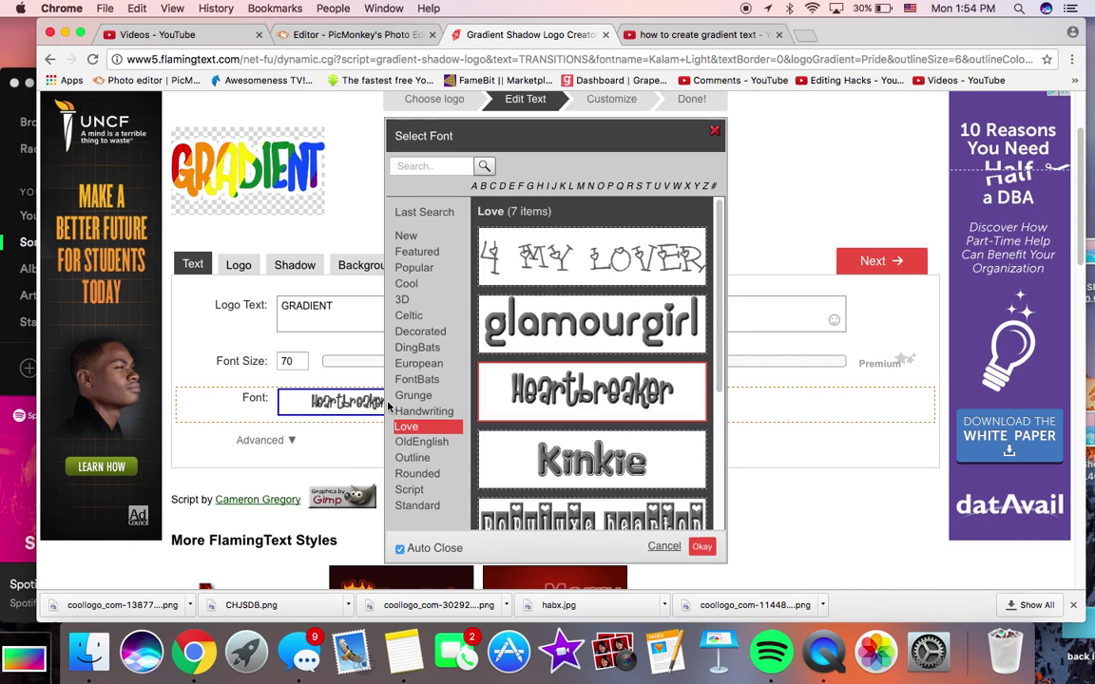
left_click(424, 458)
left_click(433, 475)
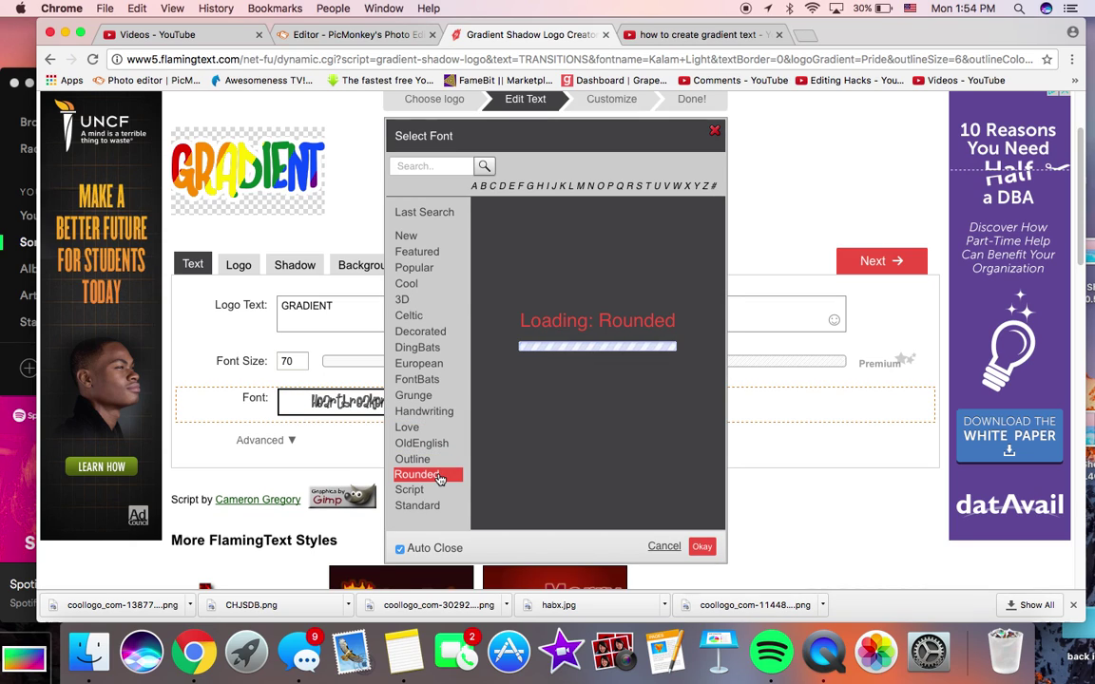
left_click(433, 489)
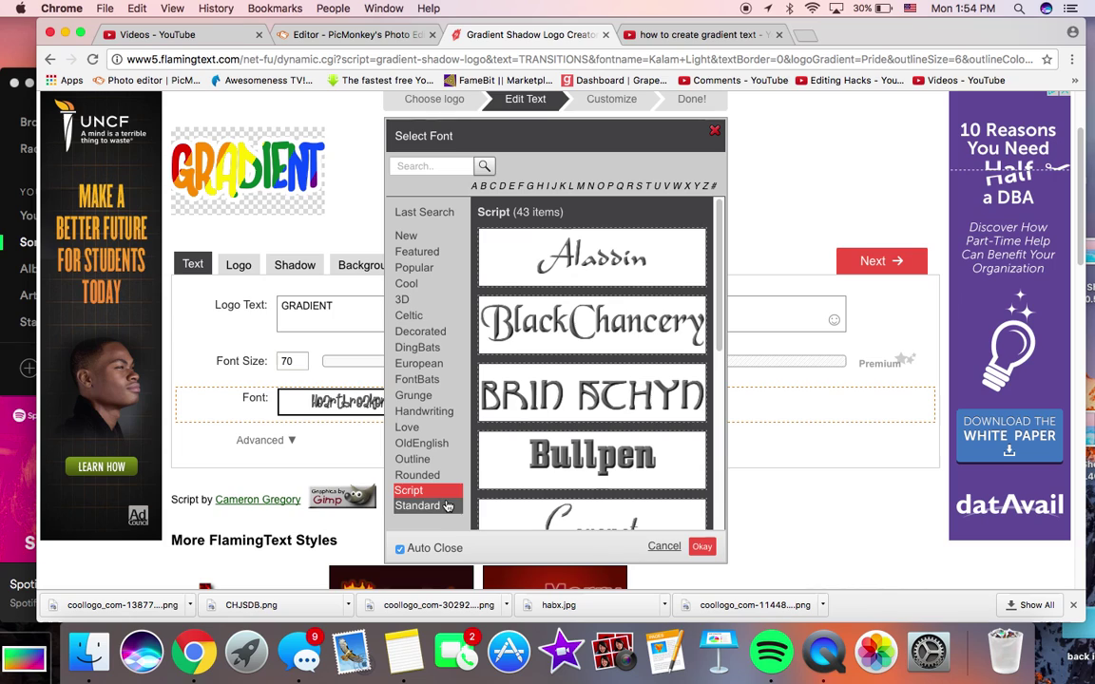
left_click(442, 412)
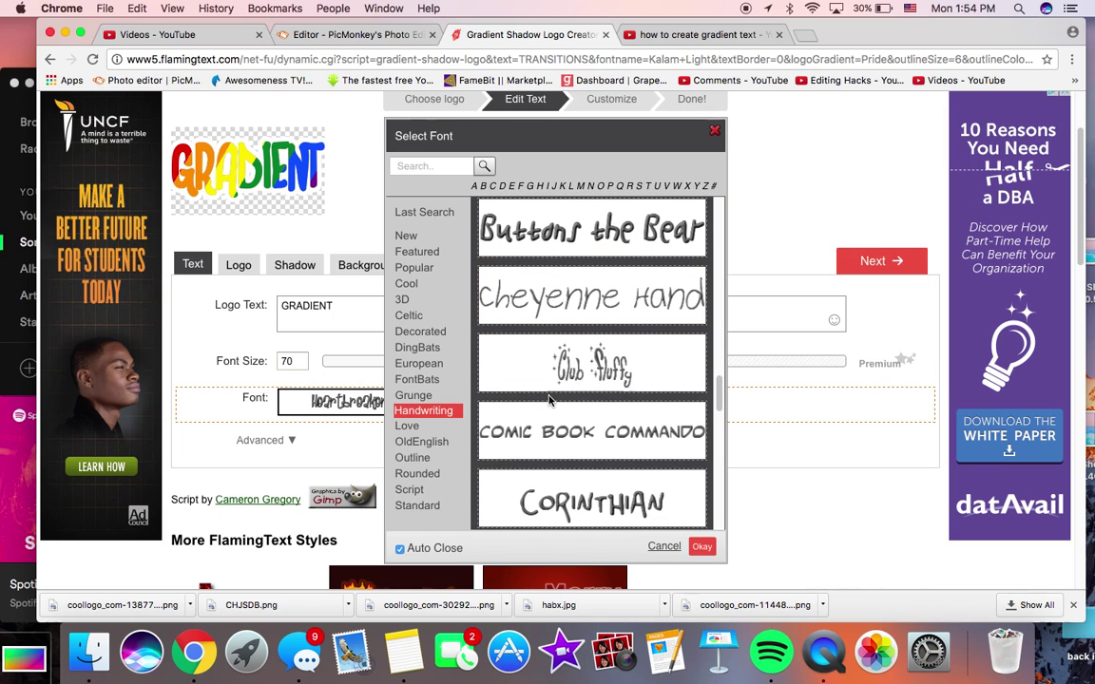
scroll(601, 292, "down", 5)
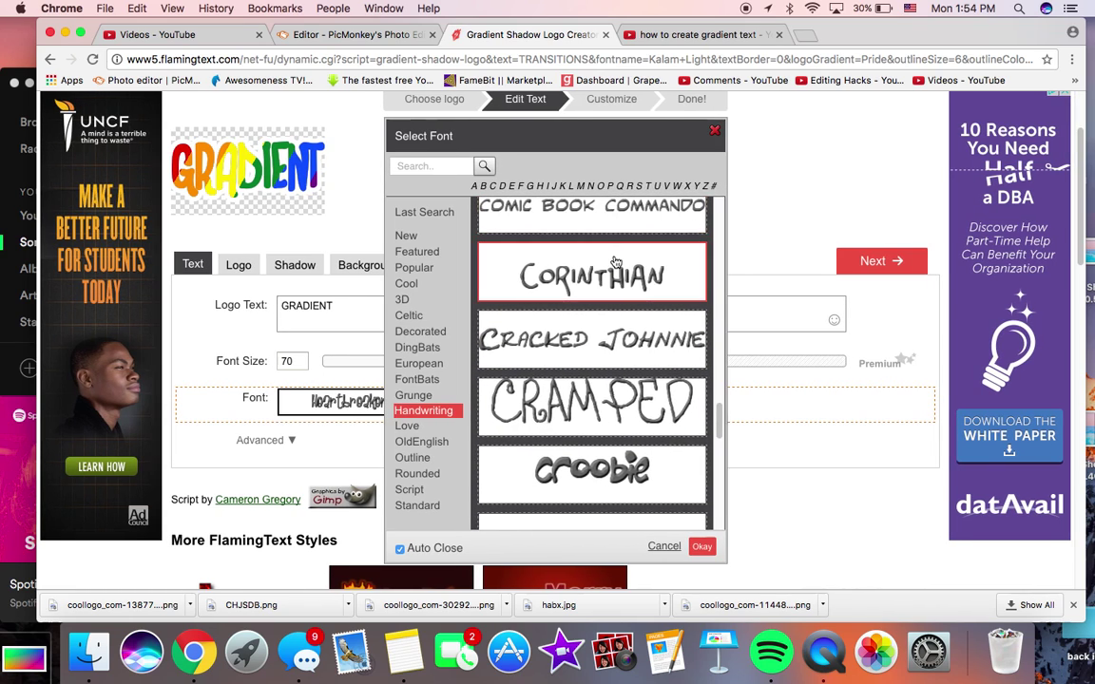
scroll(616, 262, "down", 10)
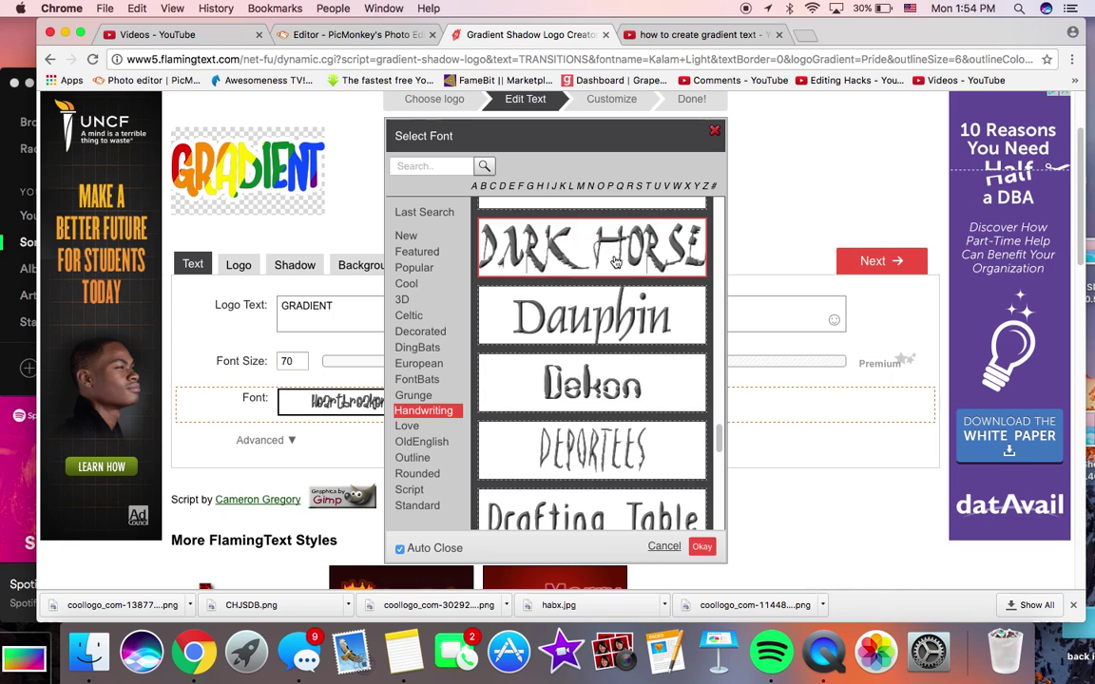
scroll(616, 263, "down", 5)
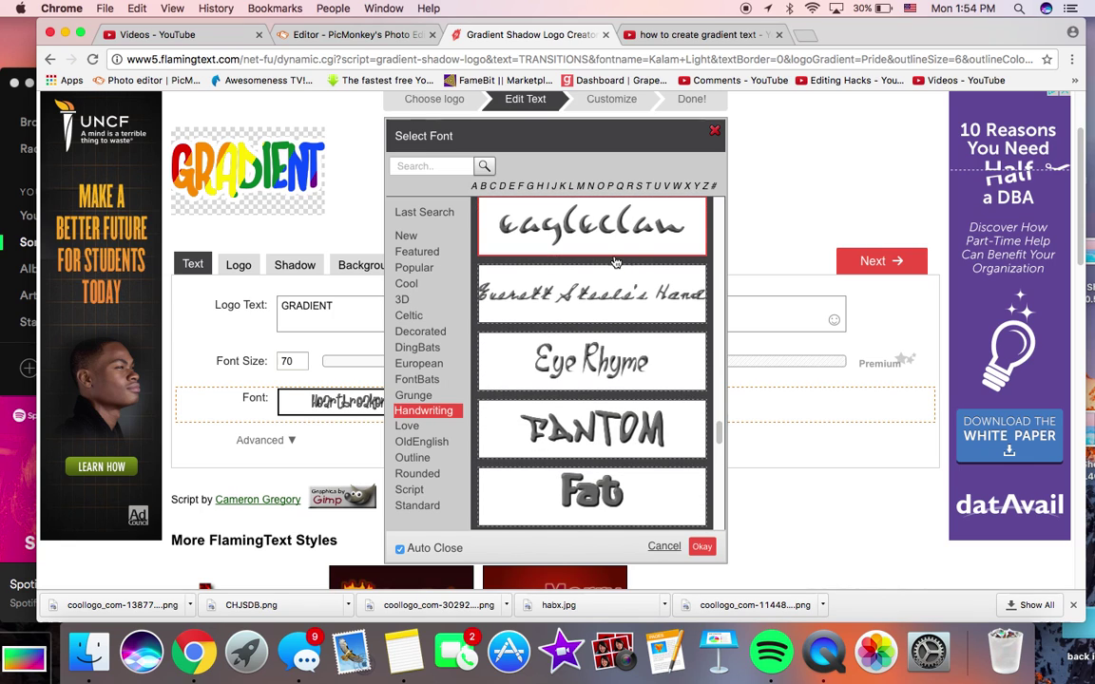
scroll(616, 262, "down", 8)
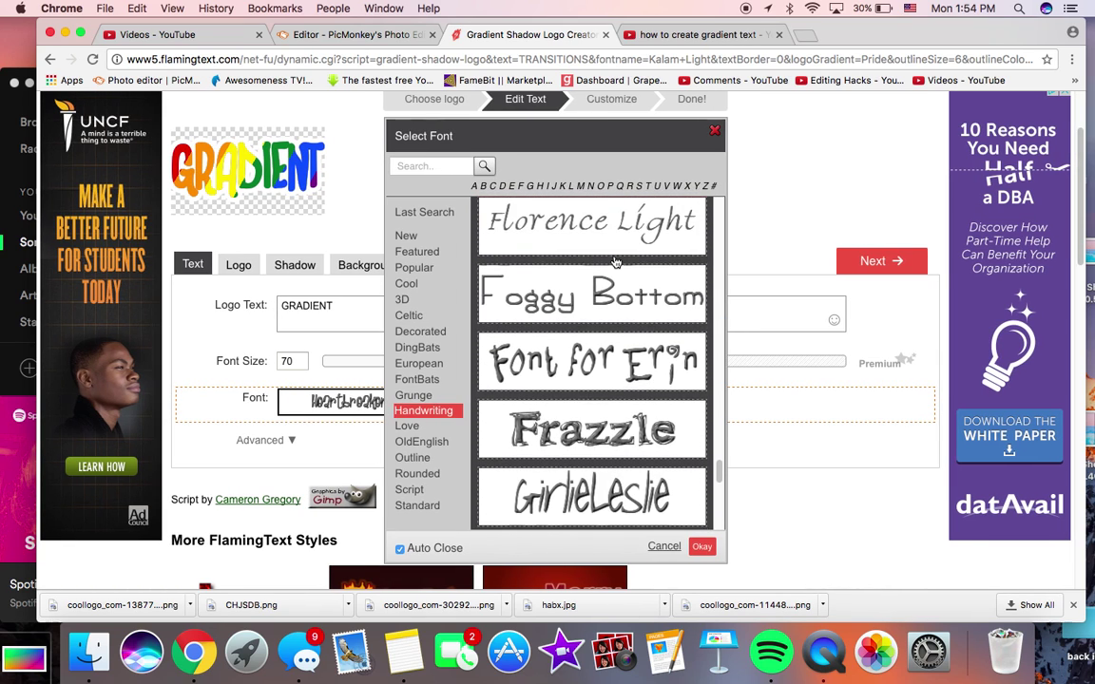
scroll(616, 262, "down", 4)
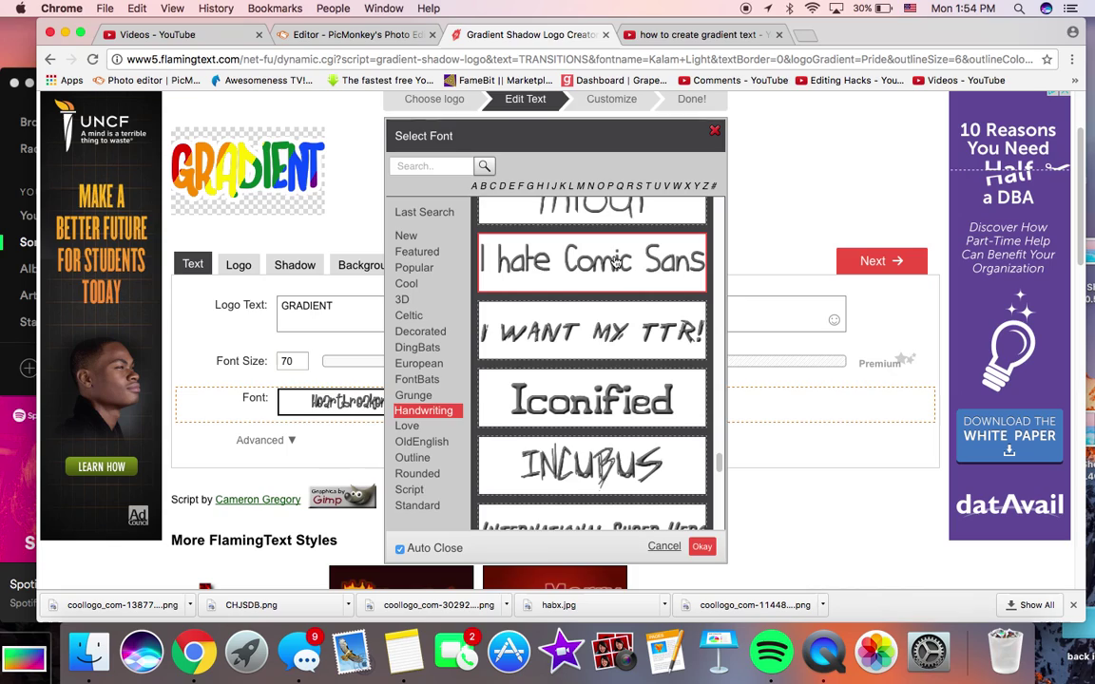
left_click(615, 261)
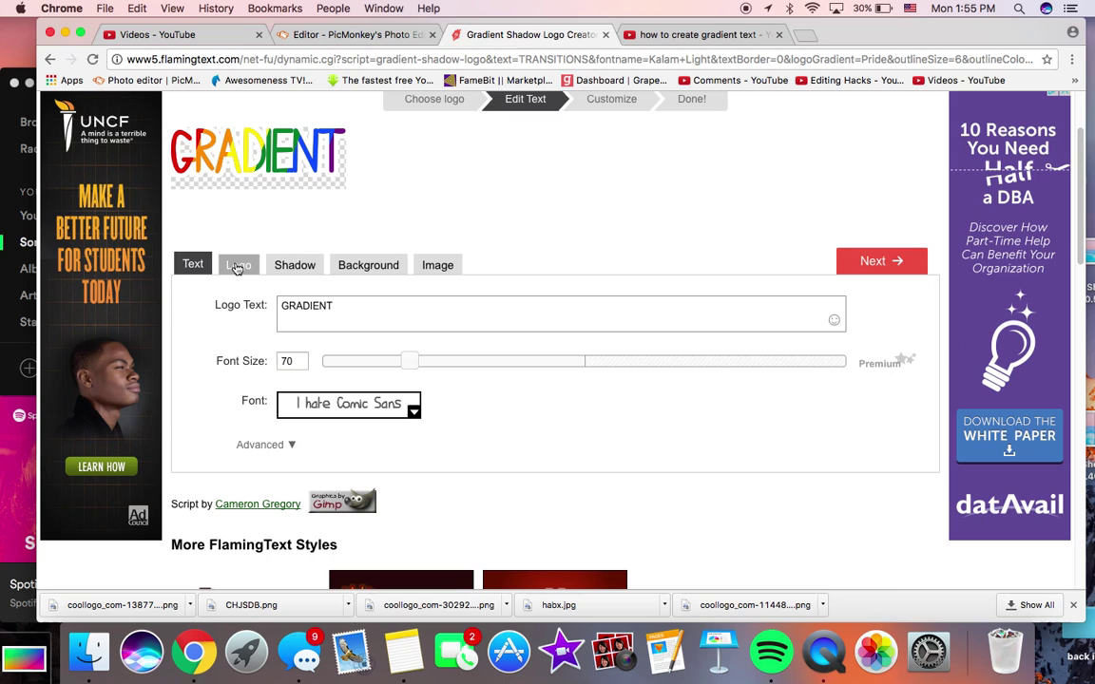
Try a metallic black-silver gradient from the Logo tab's gradient list.
left_click(238, 266)
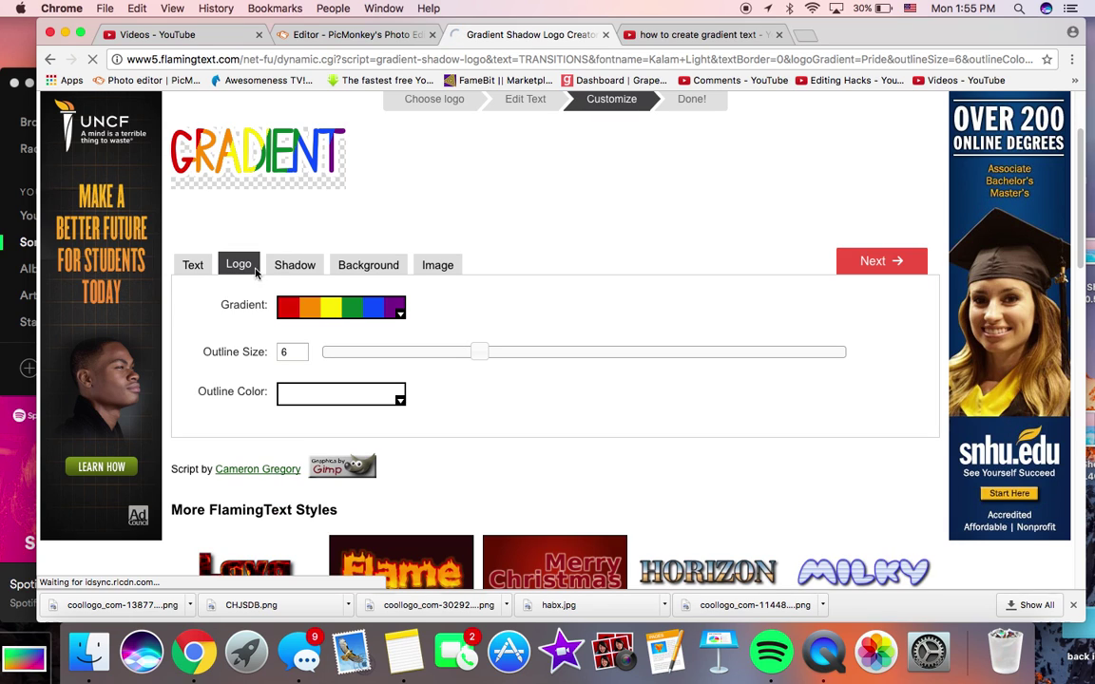
left_click(302, 313)
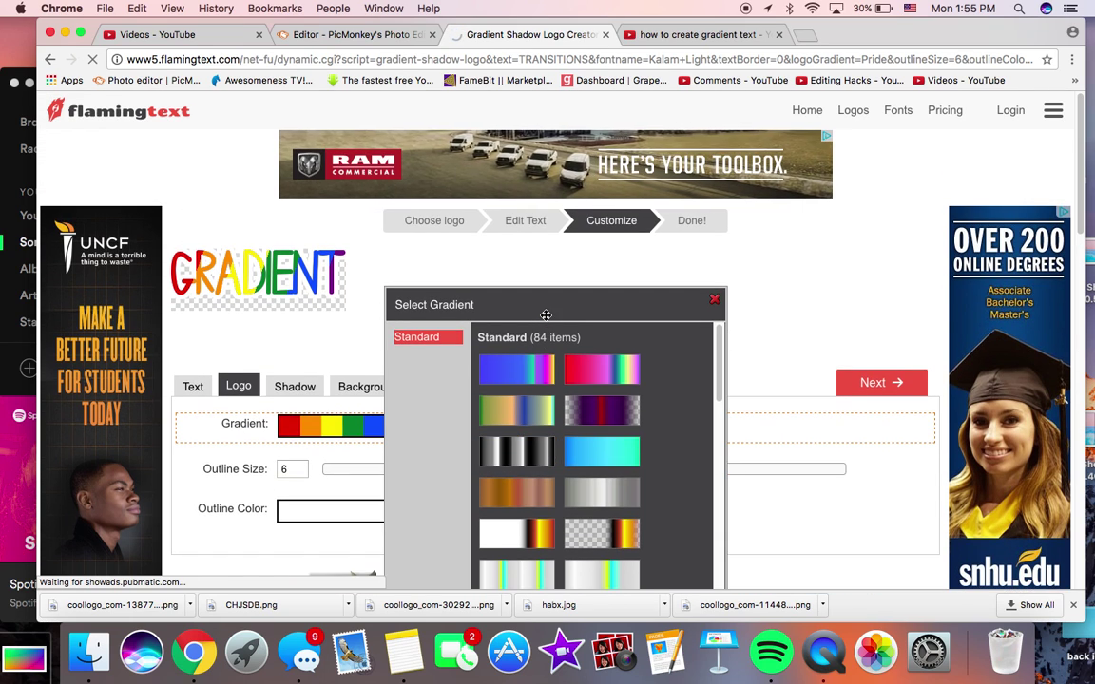
scroll(546, 315, "down", 3)
scroll(547, 316, "down", 3)
left_click(510, 419)
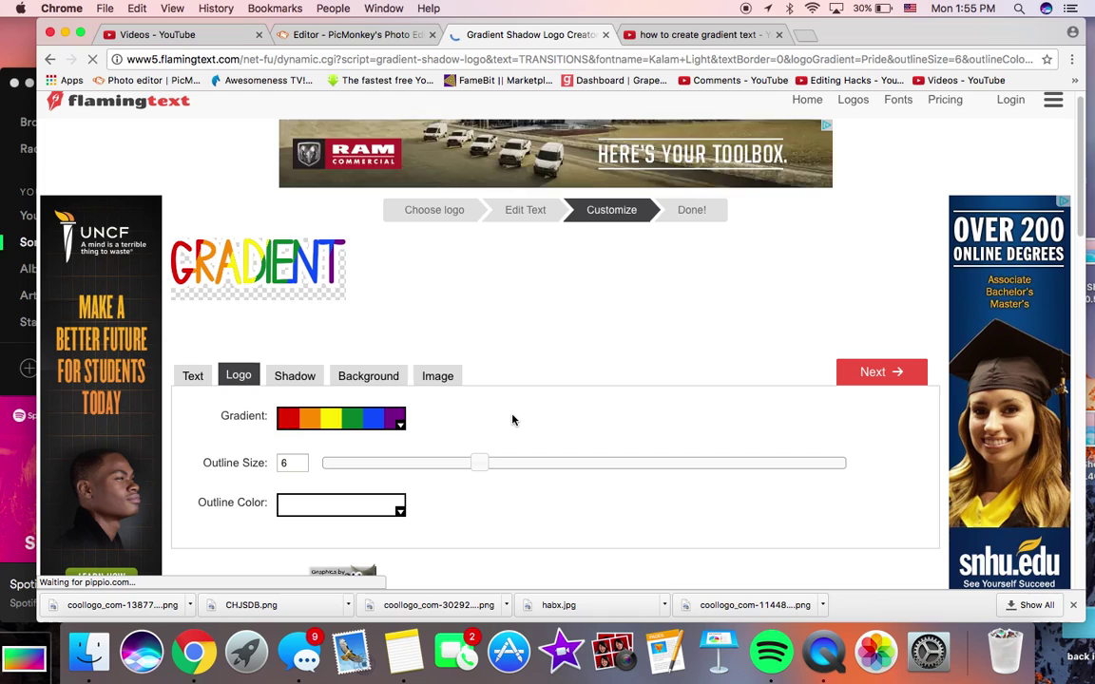
scroll(339, 387, "down", 1)
Compare yellow-orange-blue and blue-purple gradients, then apply the red-pink-green gradient.
left_click(348, 355)
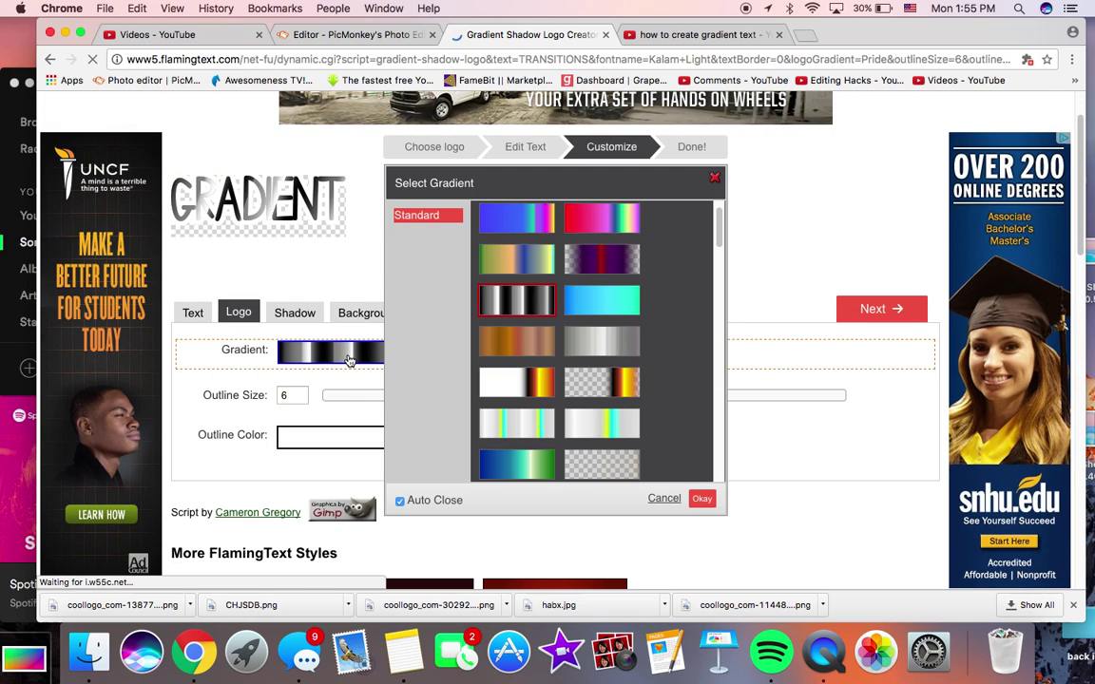
left_click(538, 260)
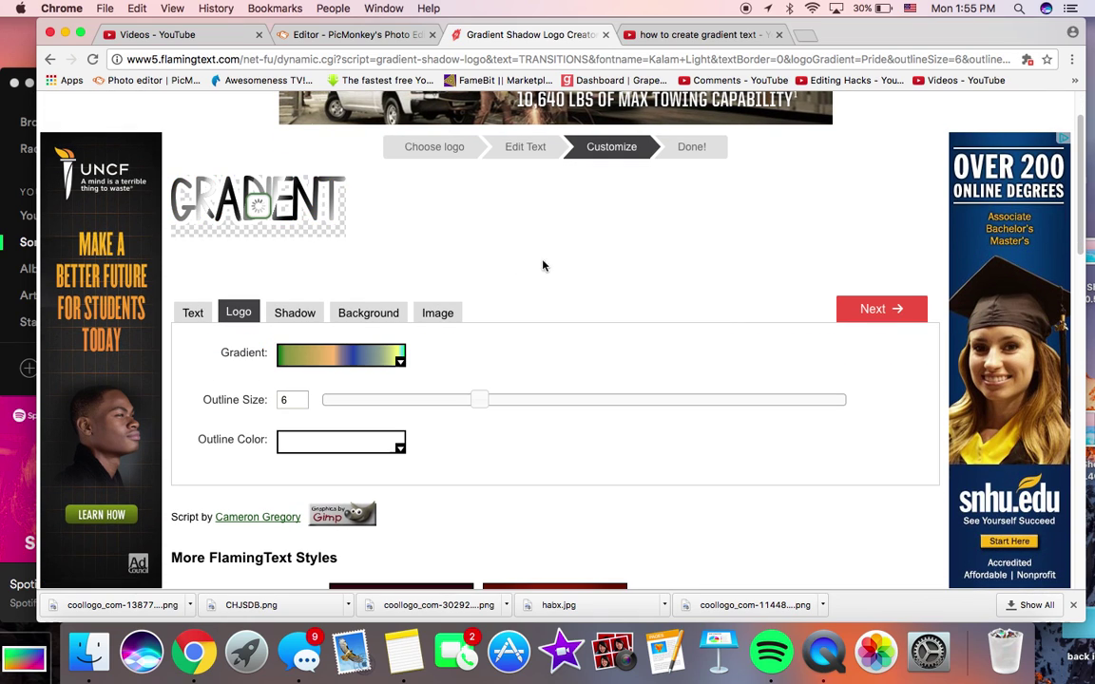
left_click(365, 359)
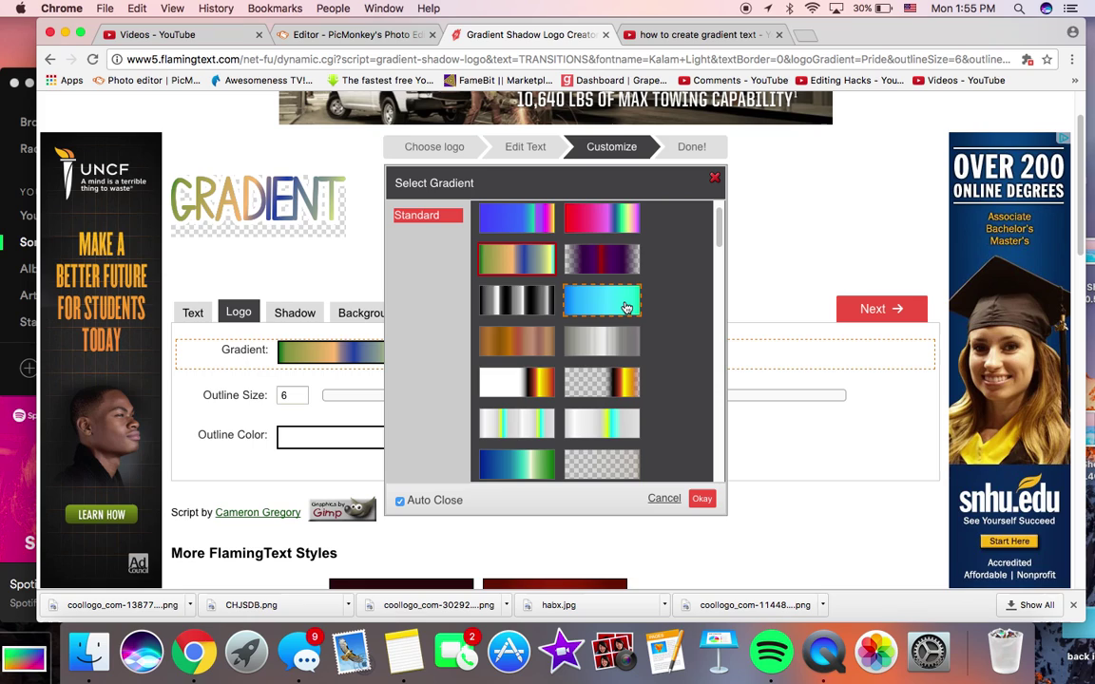
scroll(536, 275, "up", 3)
left_click(537, 262)
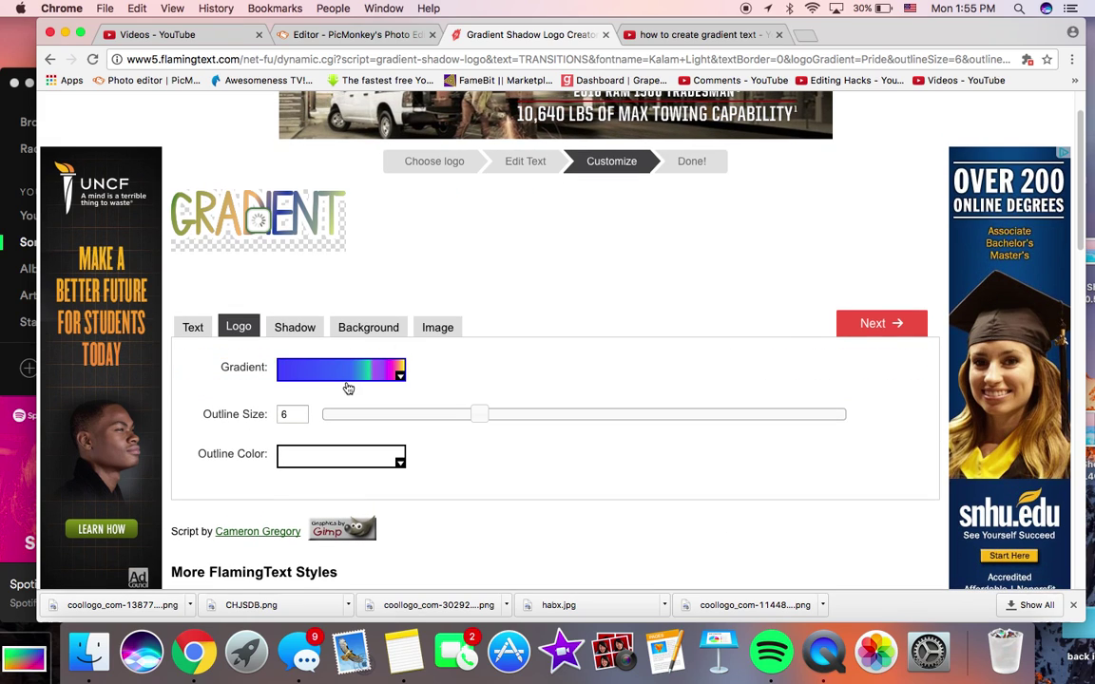
left_click(348, 378)
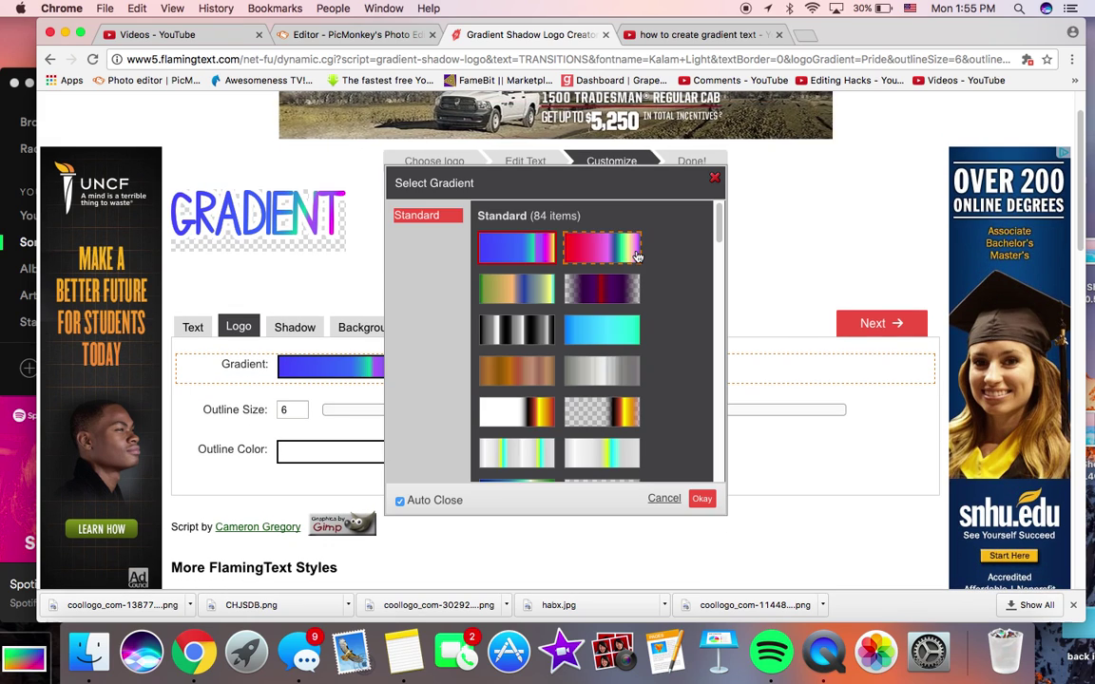
left_click(598, 249)
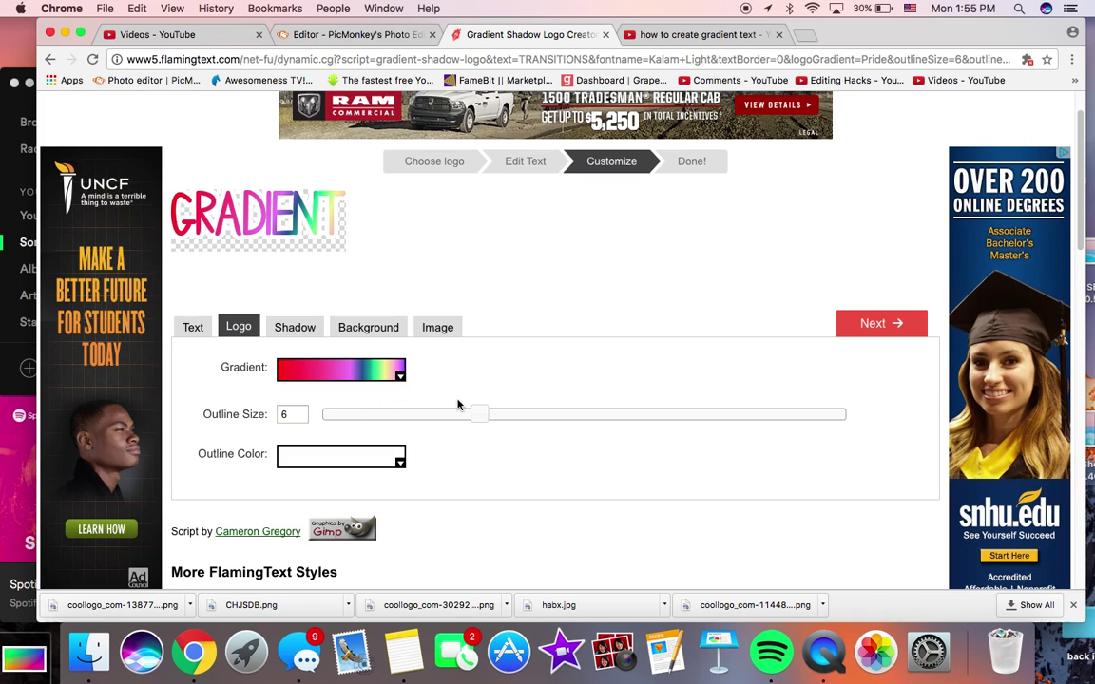
Try a darker outline colour, then keep the outline white.
left_click(349, 460)
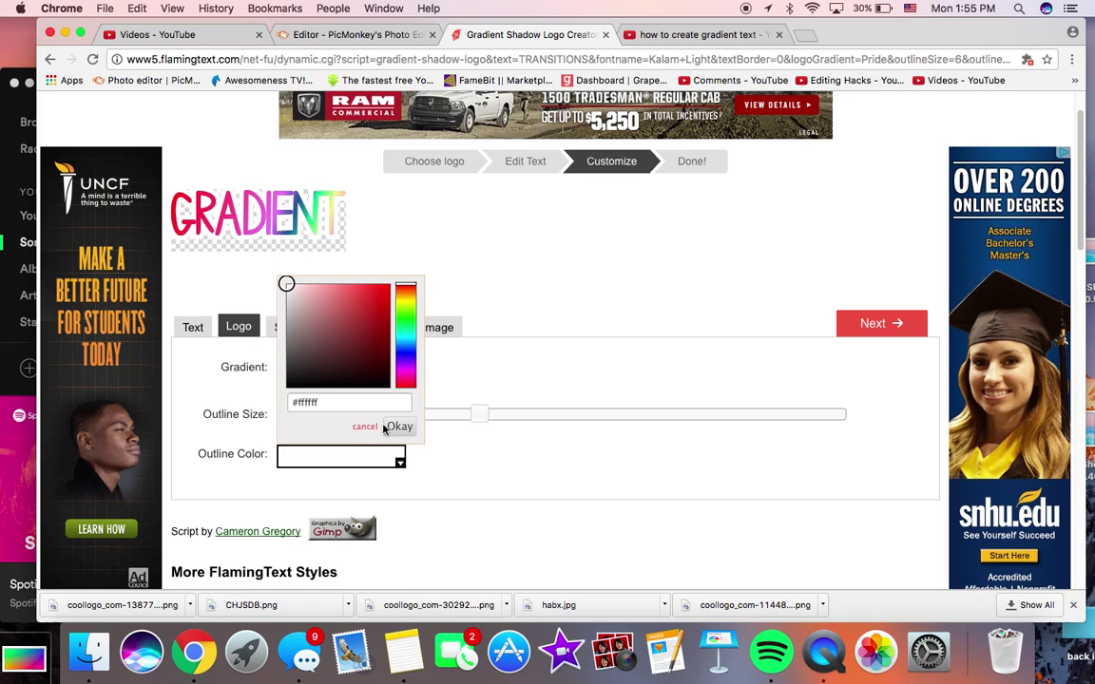
left_click_drag(286, 284, 256, 428)
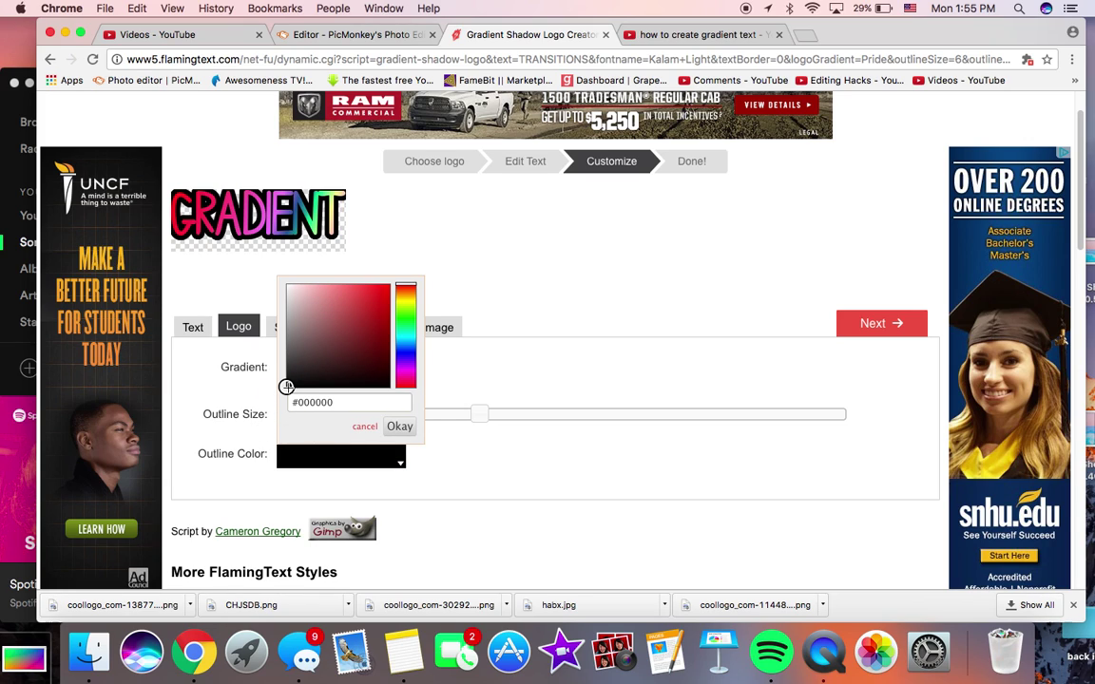
left_click_drag(286, 387, 246, 275)
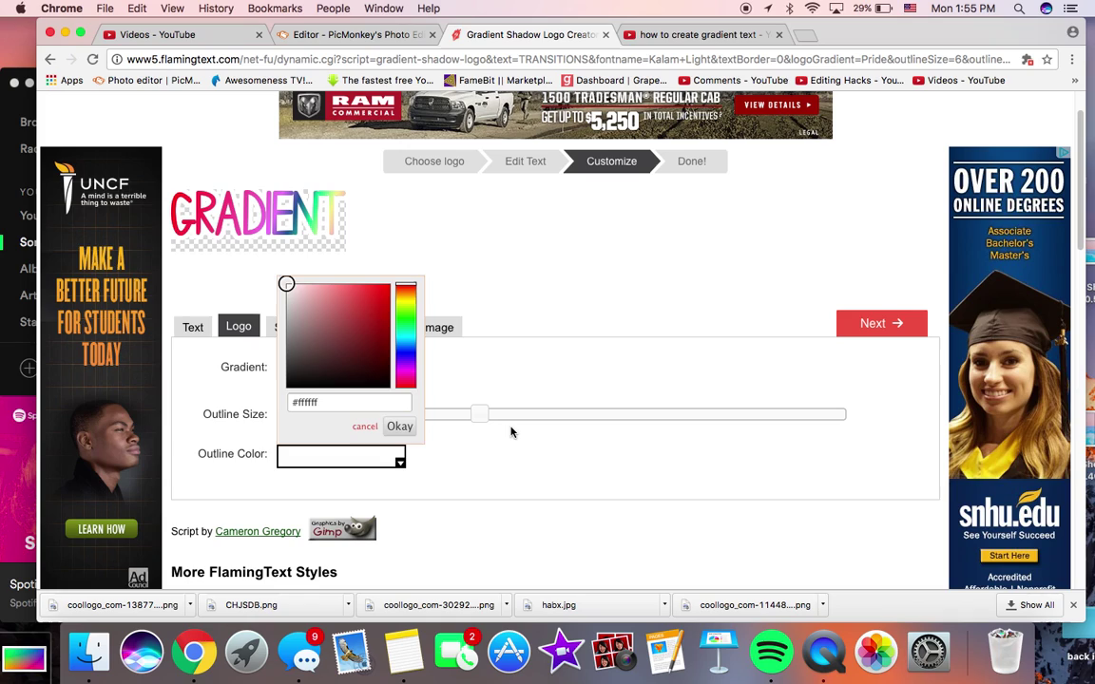
left_click(510, 433)
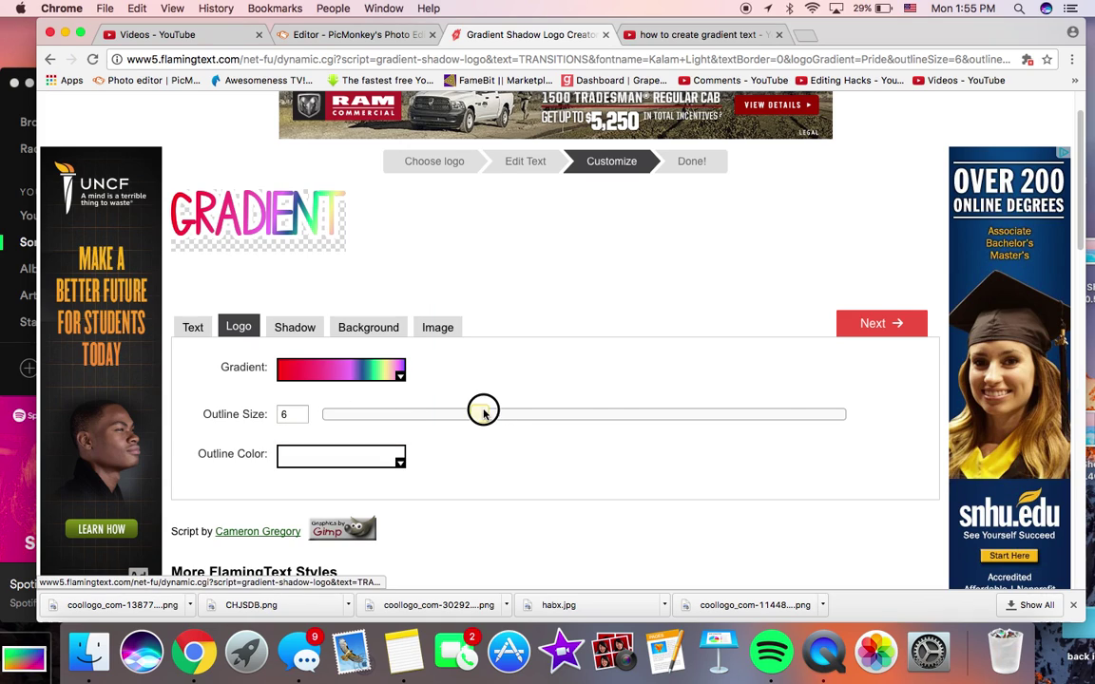
Adjust the outline size through 20, 11 and 3, finally setting it to 4.
left_click_drag(484, 411, 908, 398)
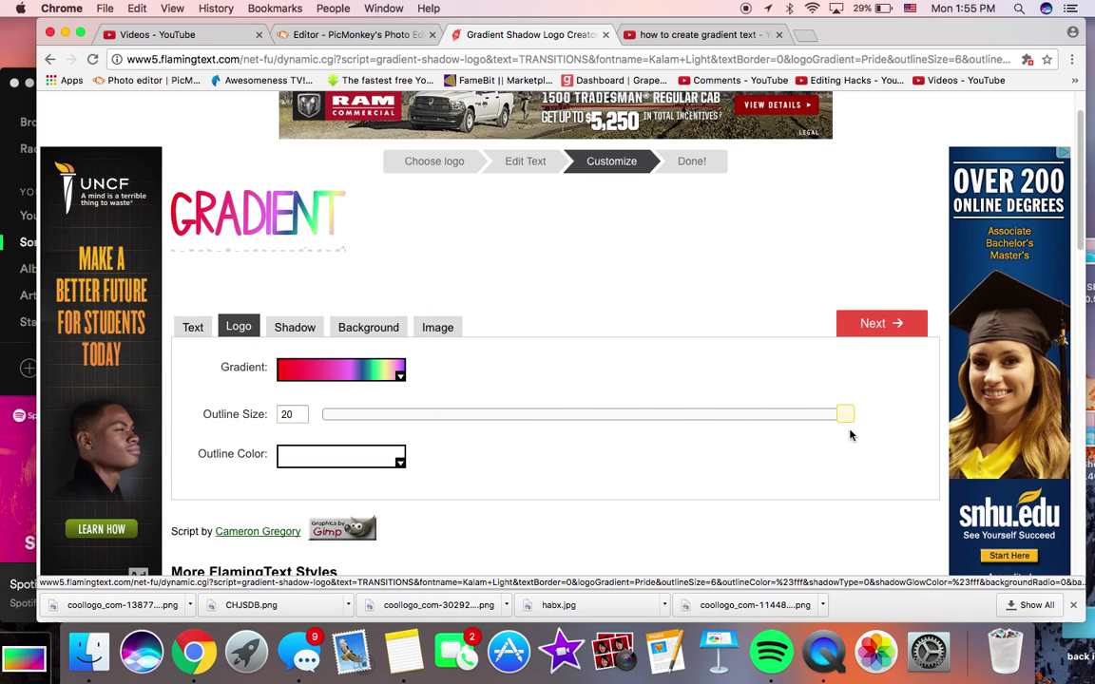
left_click_drag(846, 418, 613, 467)
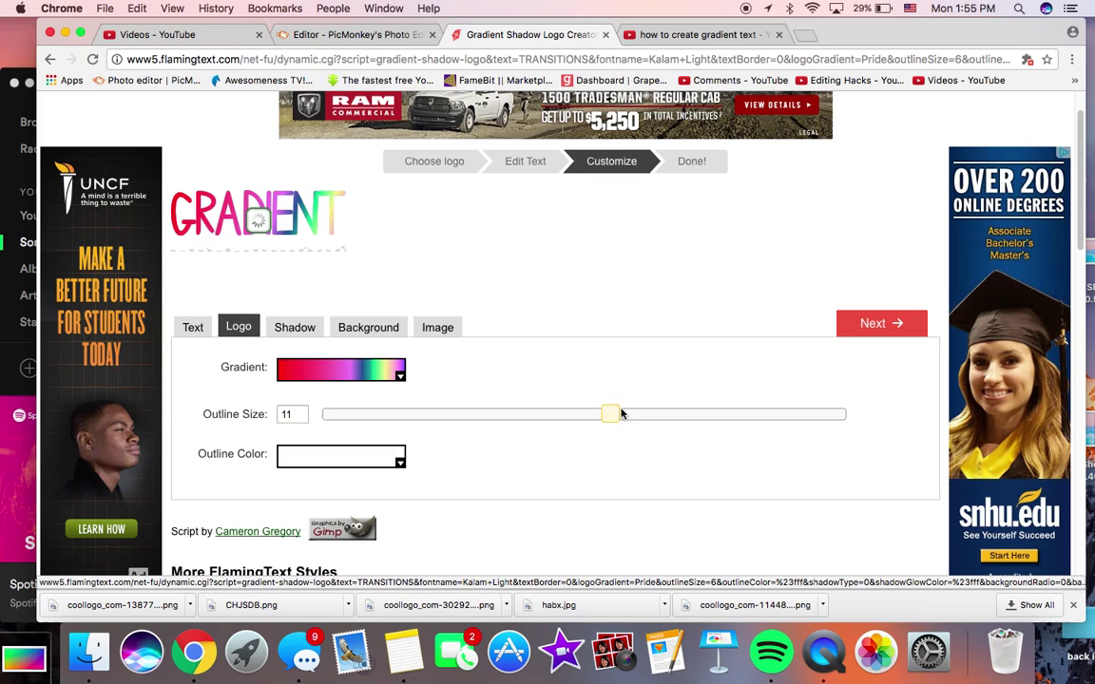
left_click_drag(613, 418, 401, 427)
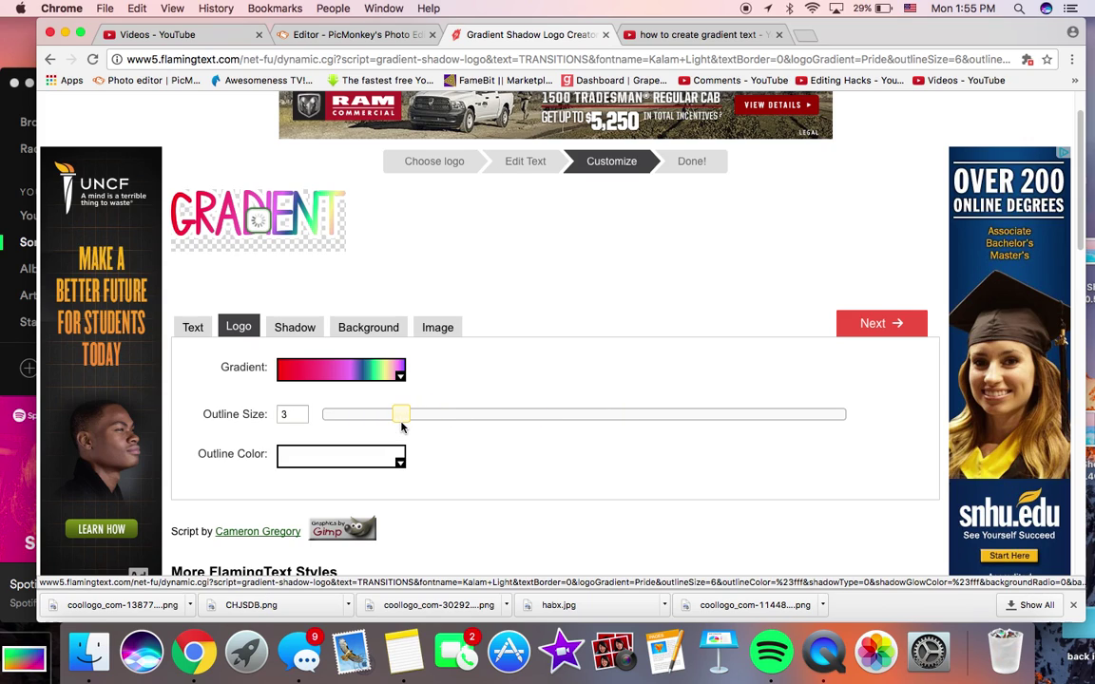
left_click(401, 420)
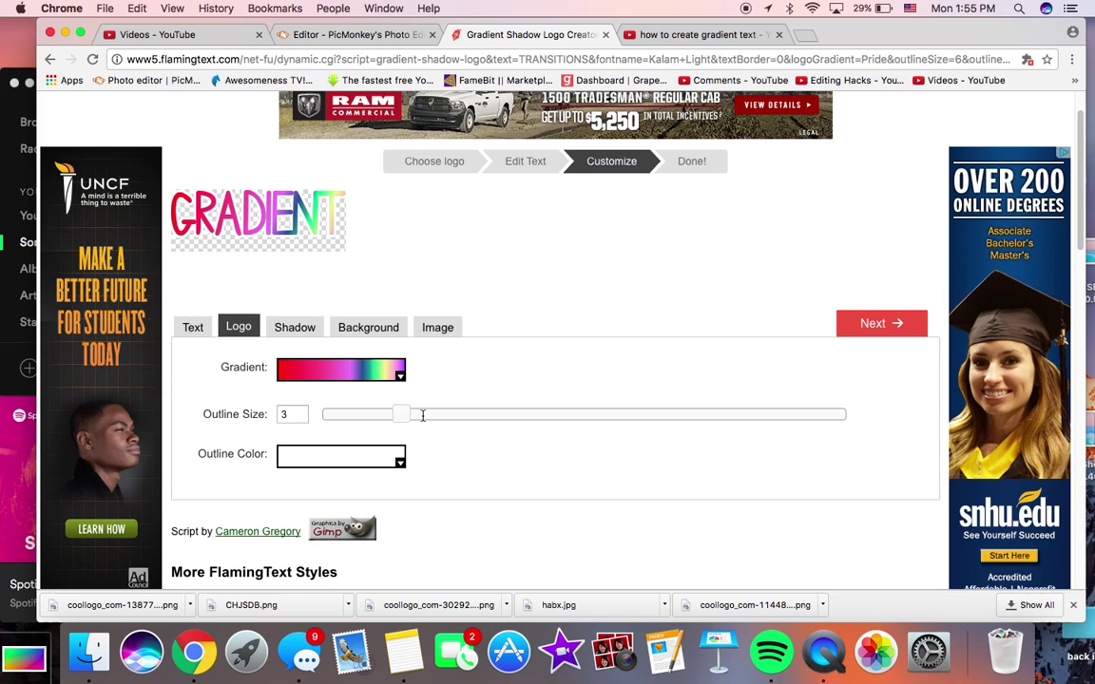
left_click(410, 414)
left_click_drag(411, 414, 428, 415)
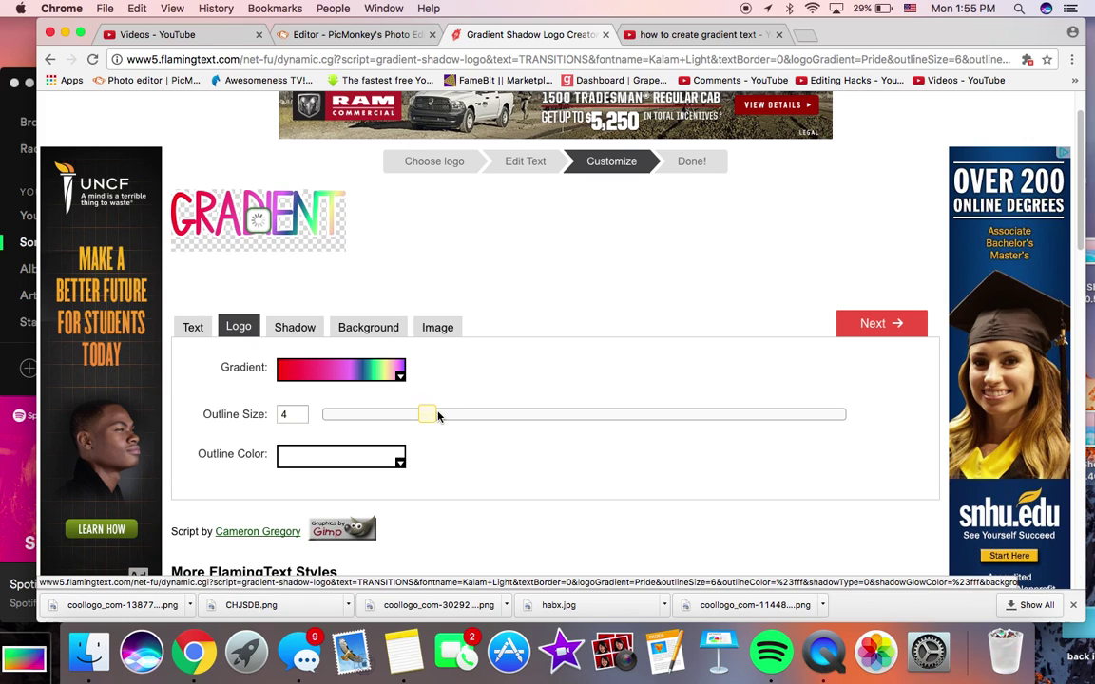
Preview Glow, Reflection, Normal and Self shadows, then settle on the Drop shadow.
left_click(297, 328)
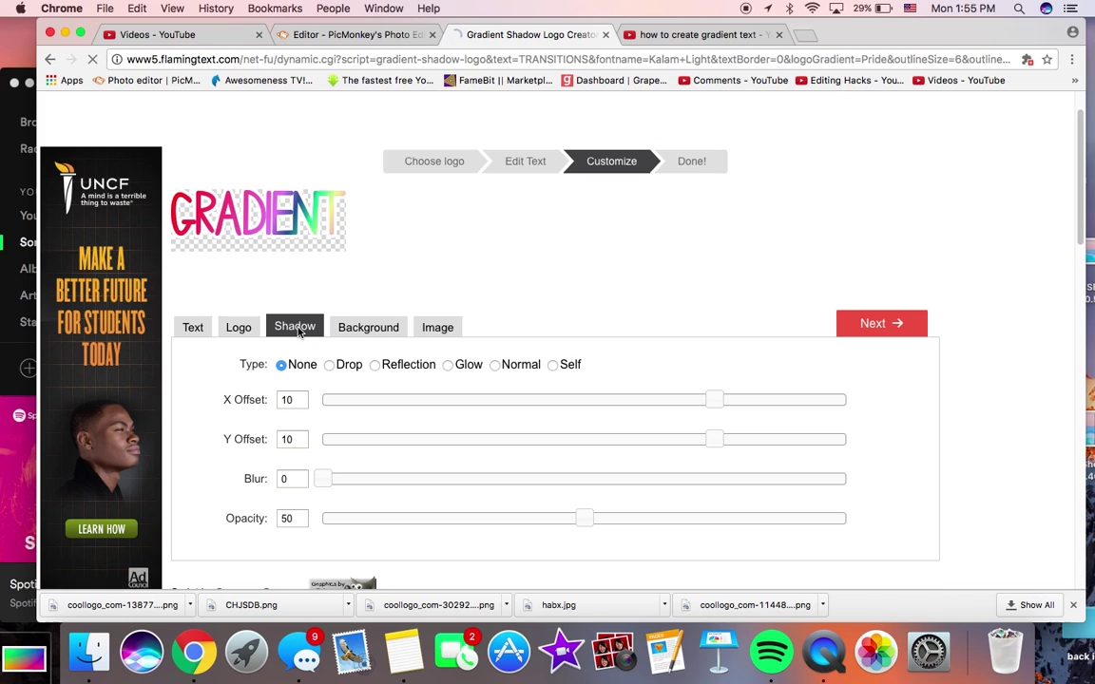
left_click(447, 367)
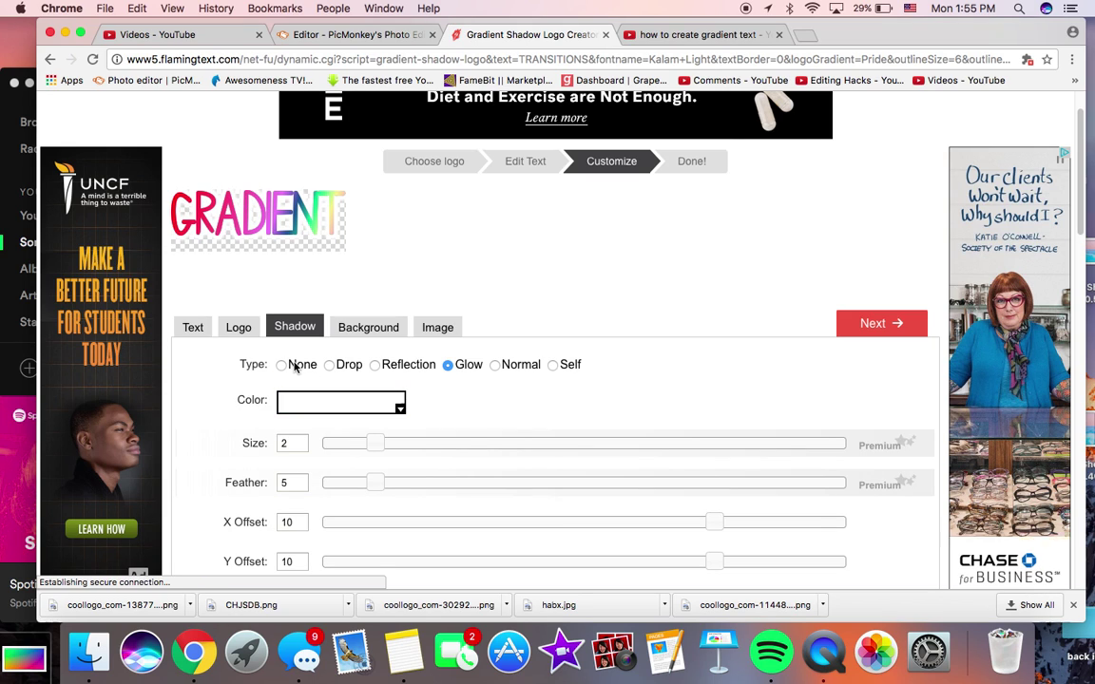
left_click(332, 368)
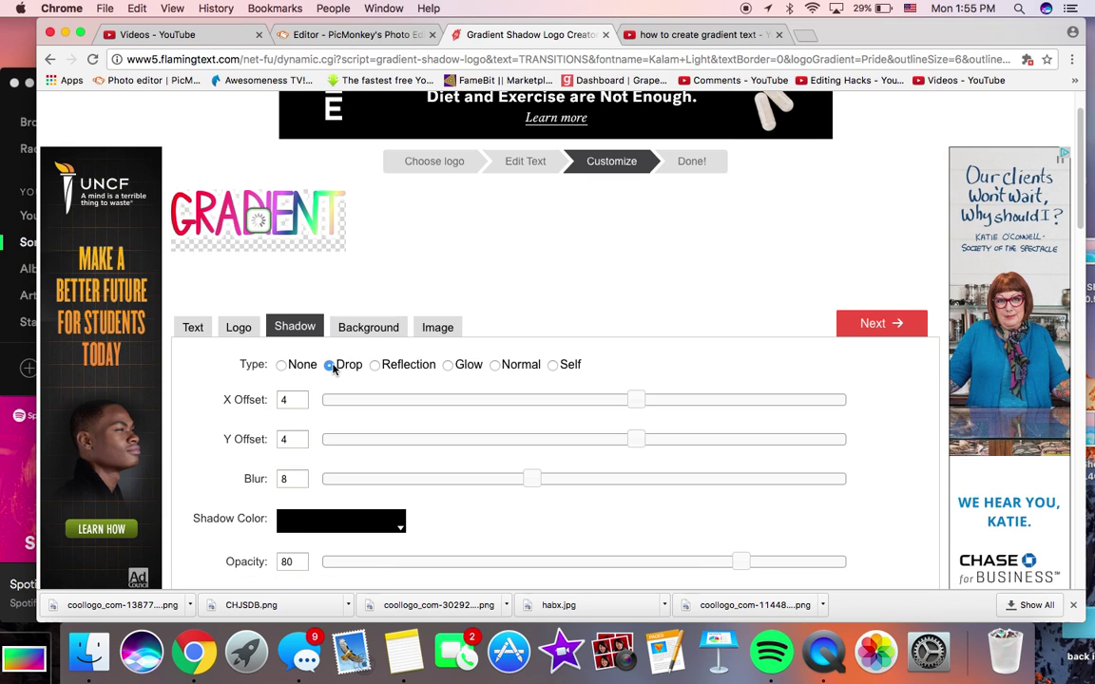
left_click(380, 368)
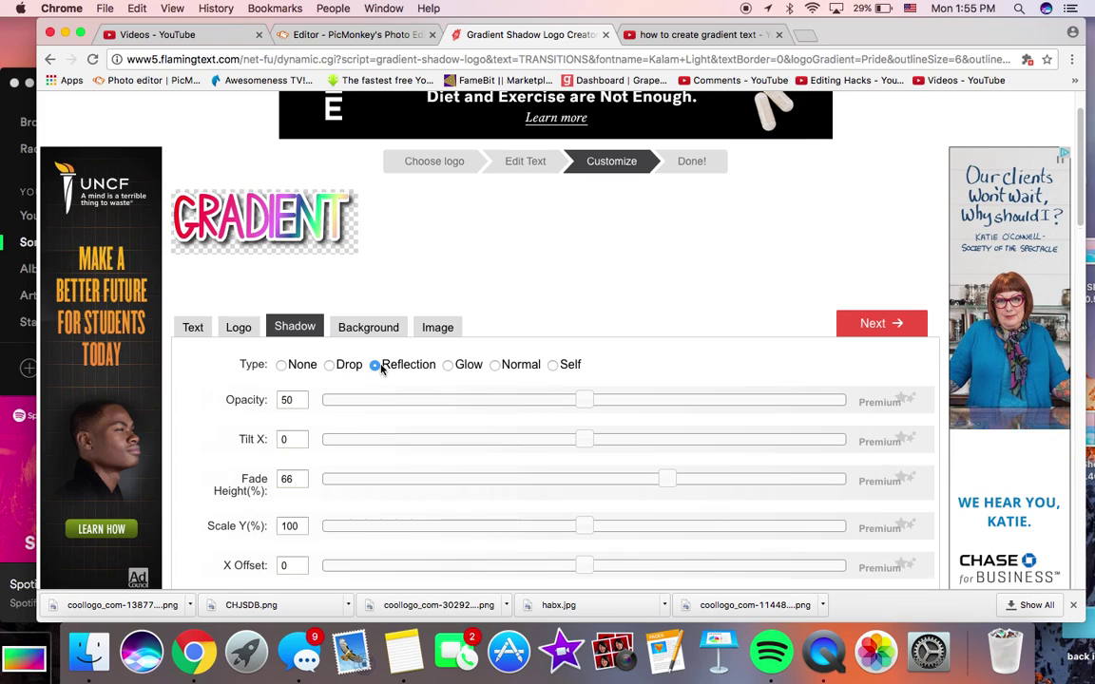
left_click(463, 367)
left_click(499, 366)
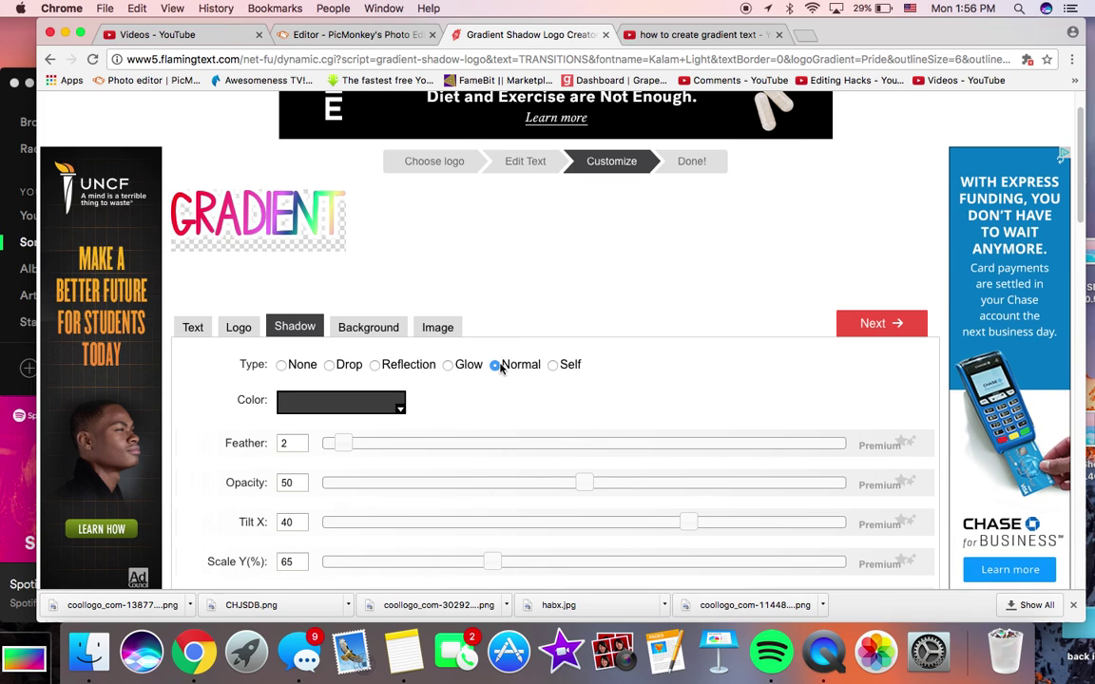
left_click(554, 366)
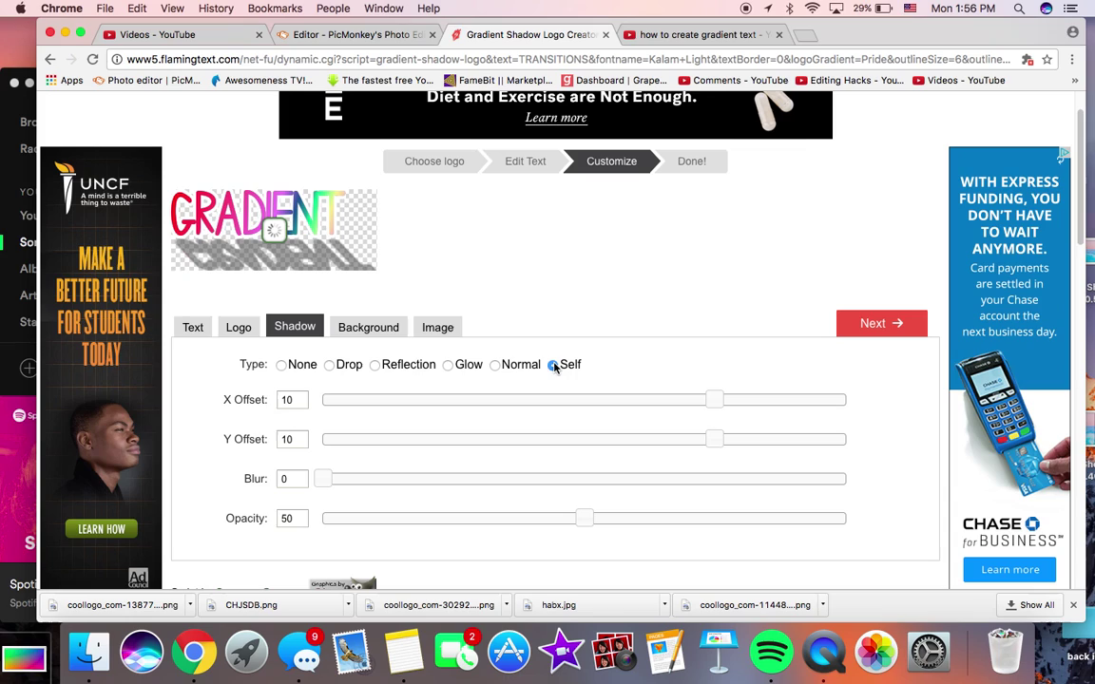
left_click(331, 366)
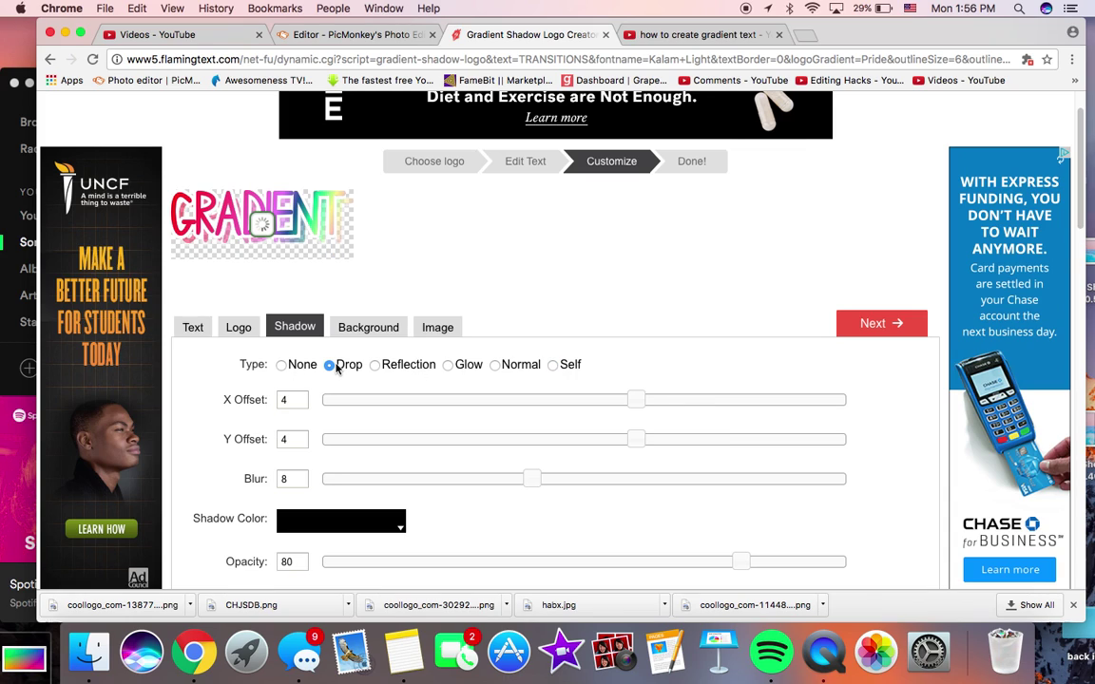
left_click(370, 327)
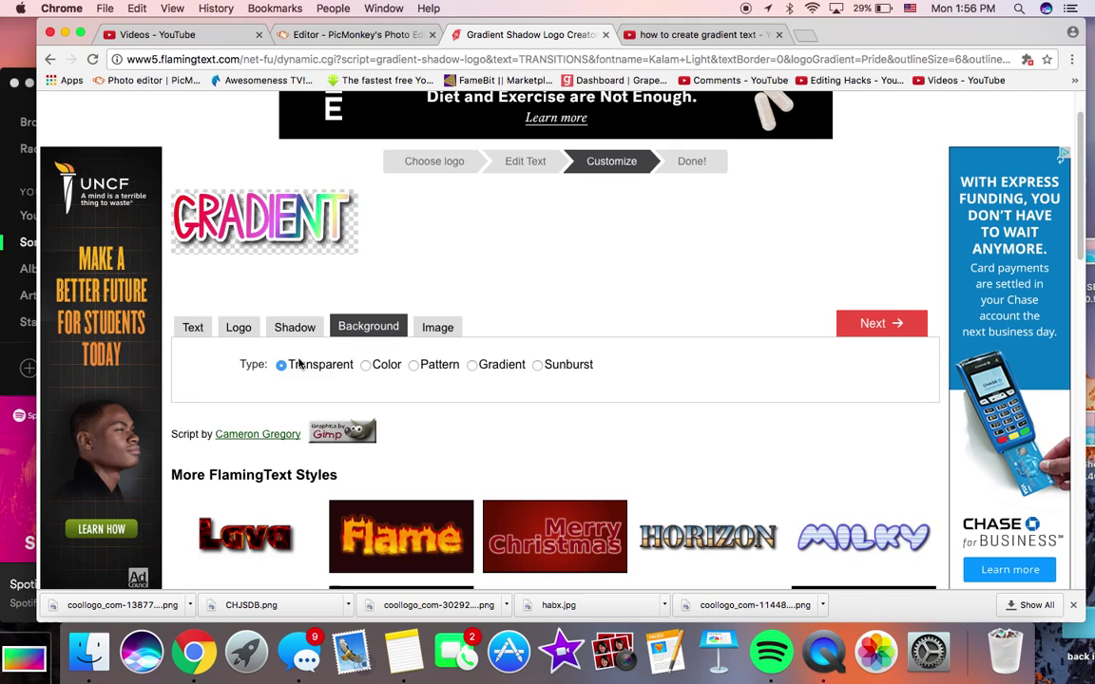
Confirm PNG output on the Image tab, generate the logo and download it.
left_click(434, 329)
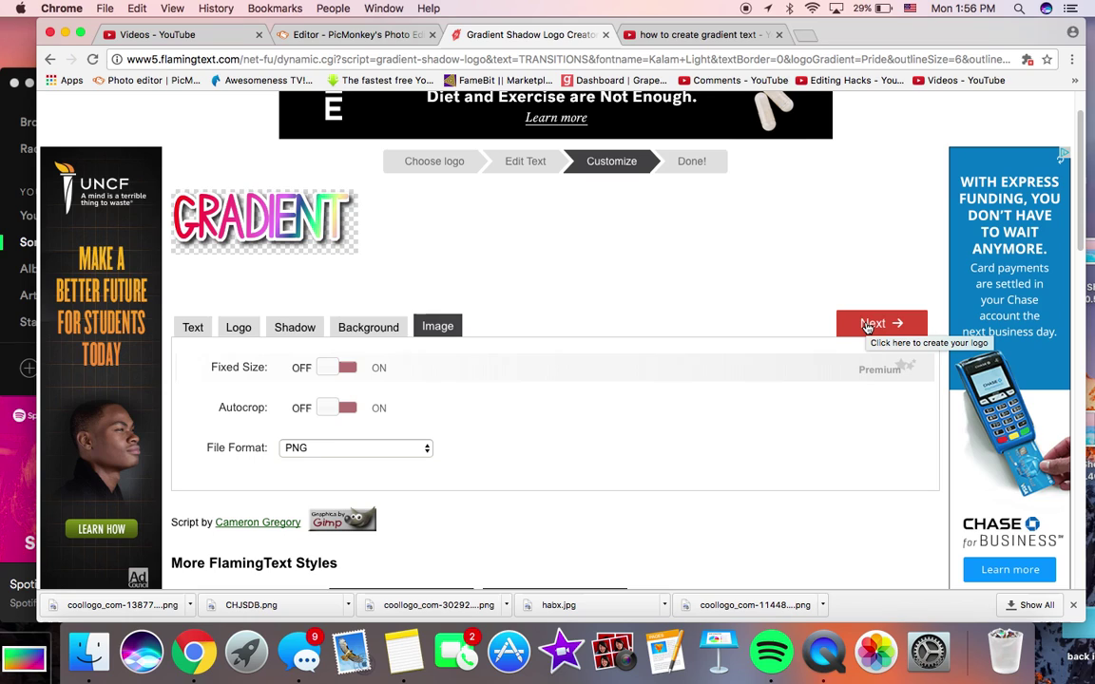
left_click(867, 325)
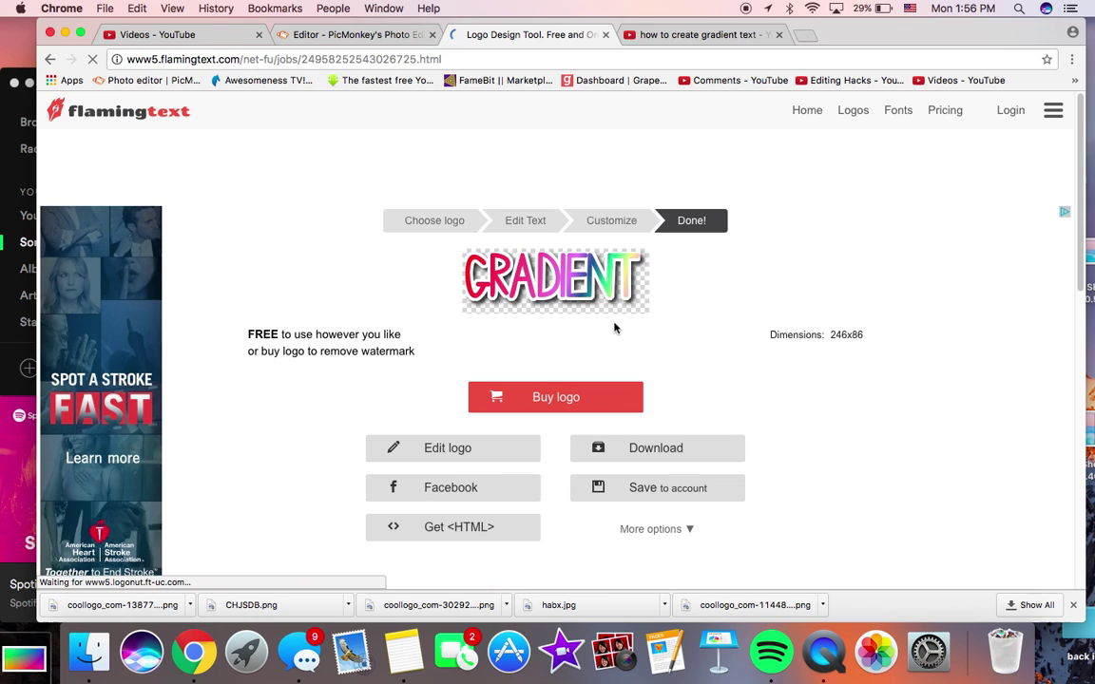
right_click(568, 280)
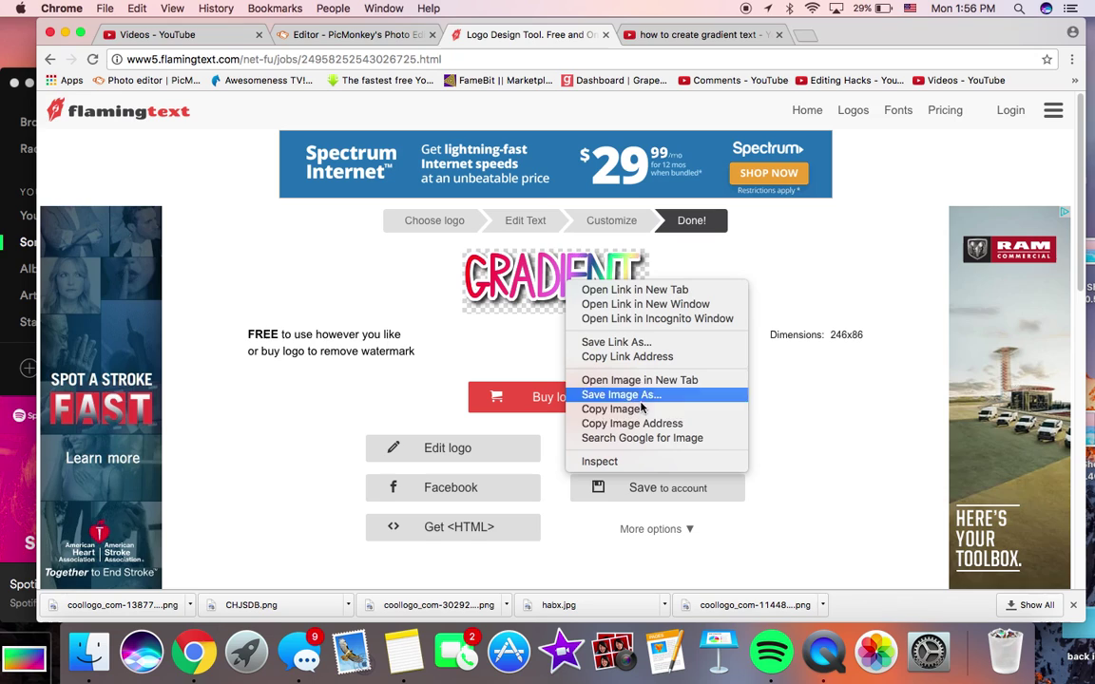
left_click(708, 432)
left_click(651, 456)
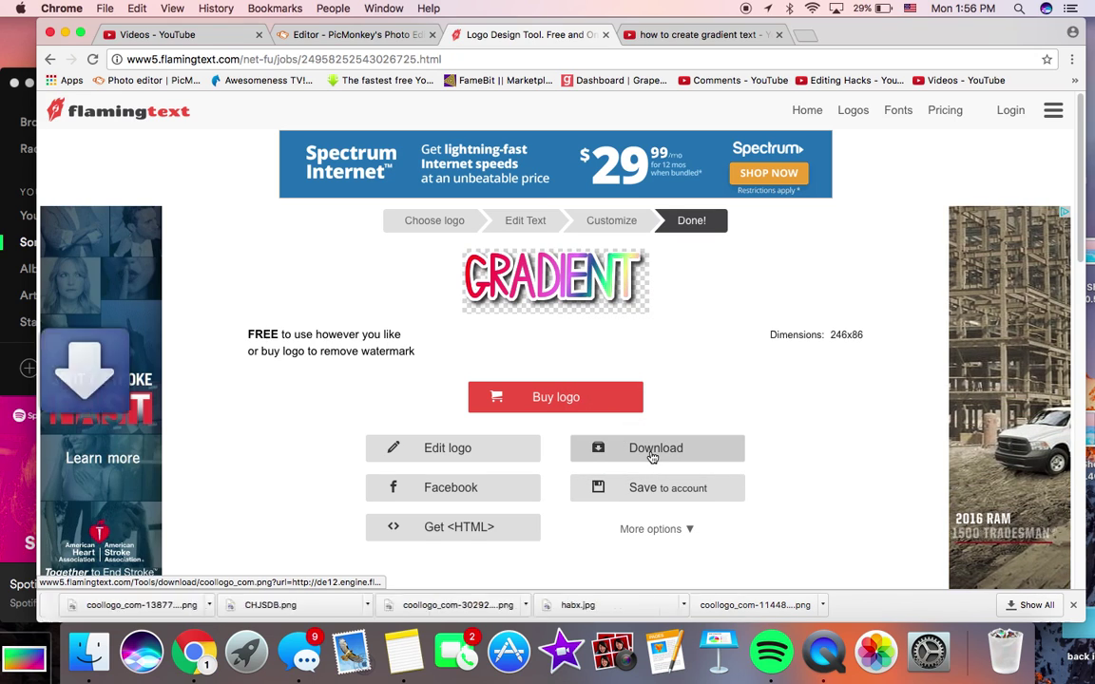
Insert the downloaded GRADIENT PNG from the computer as a PicMonkey overlay.
left_click(381, 38)
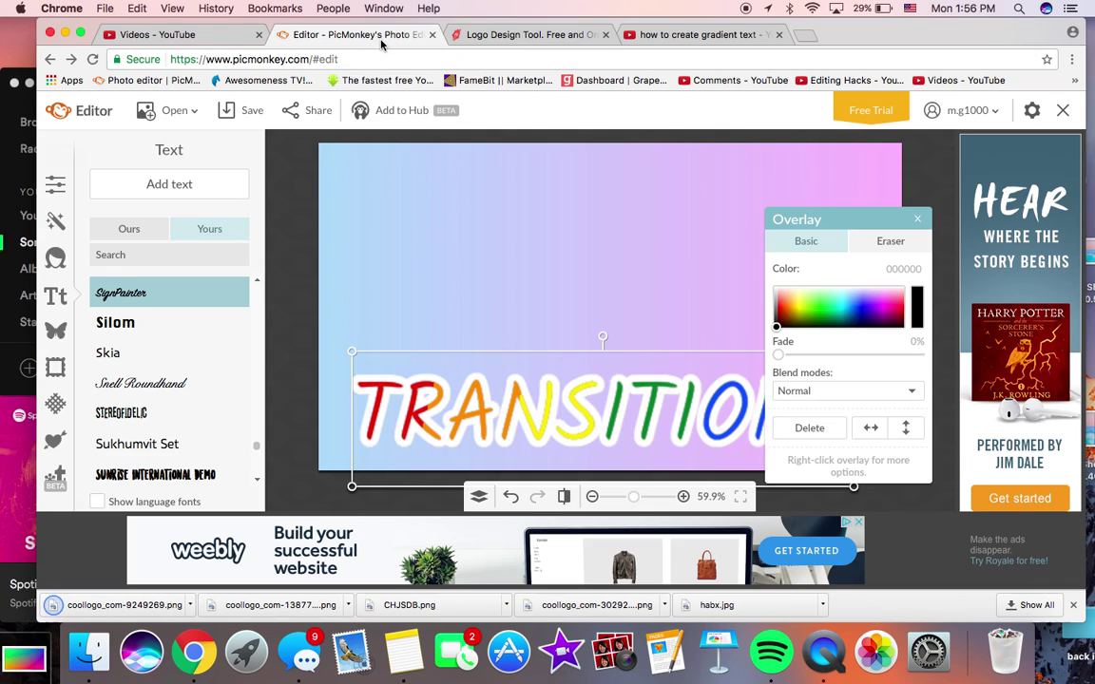
left_click(56, 332)
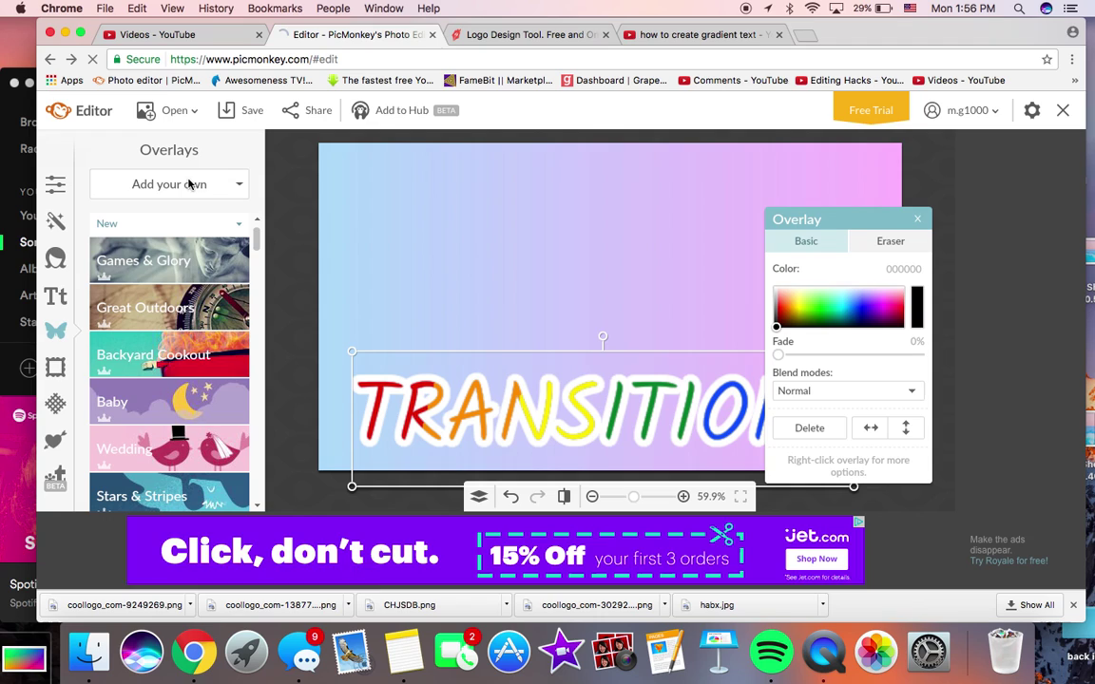
left_click(190, 184)
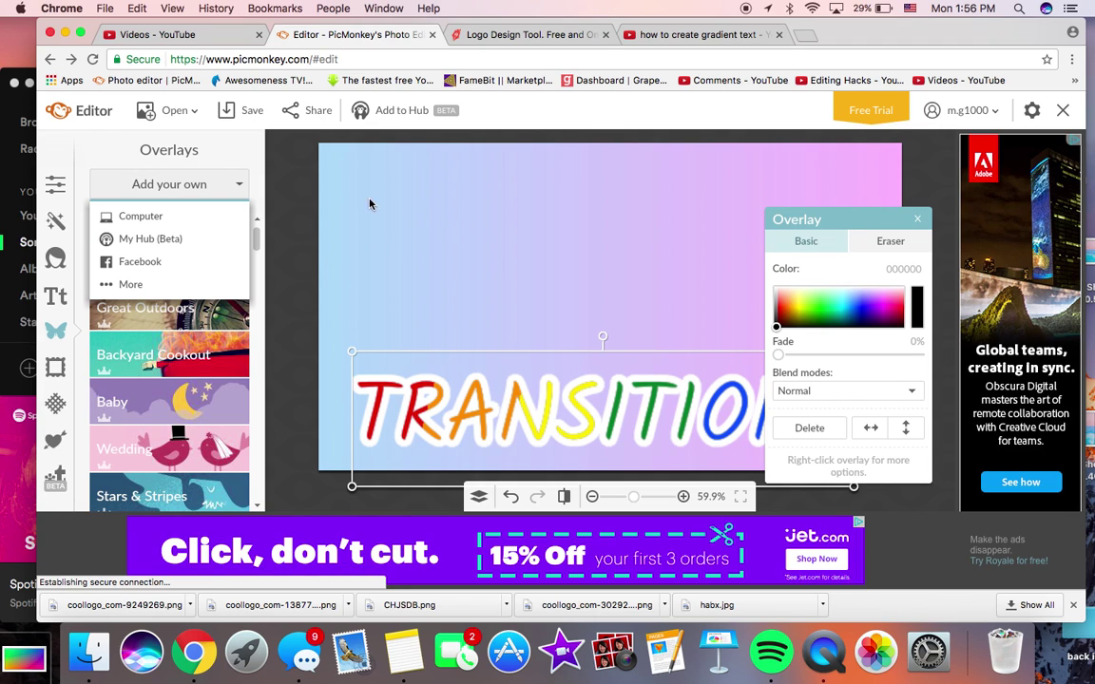
left_click(183, 217)
scroll(491, 237, "down", 5)
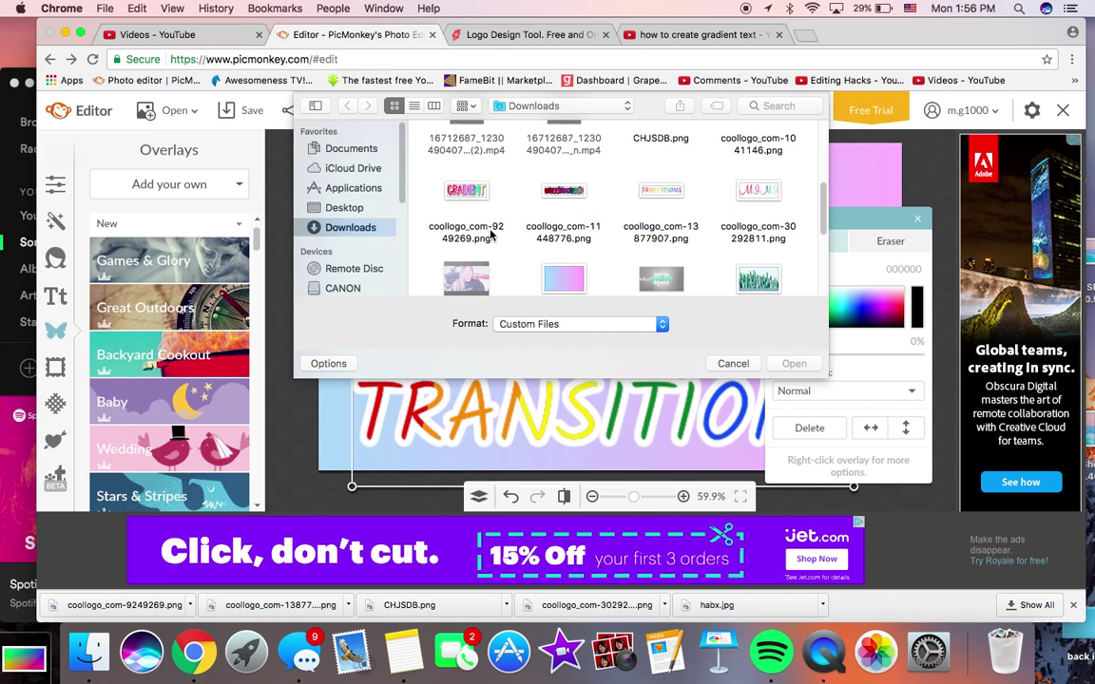
double_click(472, 191)
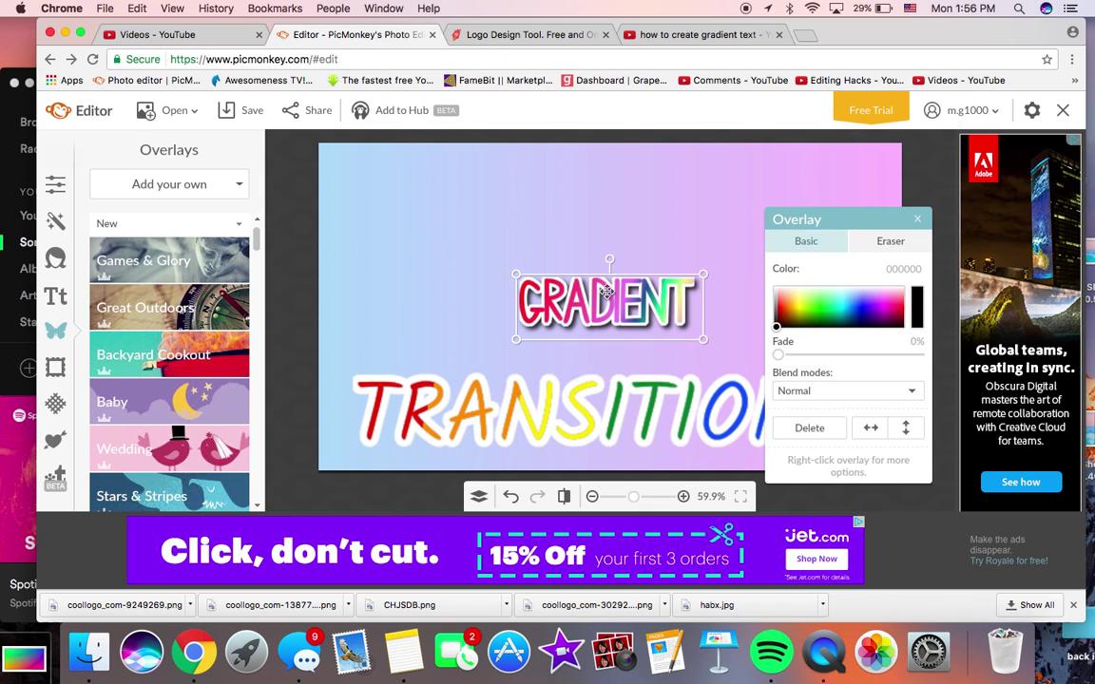
Resize the GRADIENT overlay and move it above the TRANSITIONS text.
left_click_drag(613, 344, 602, 433)
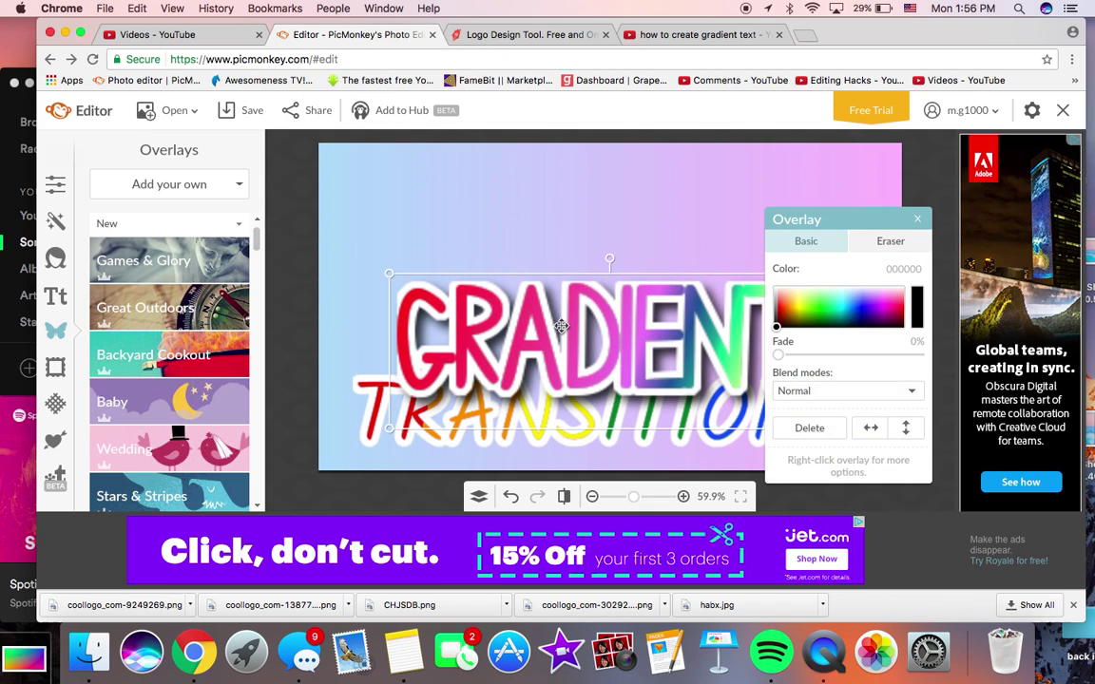
left_click_drag(506, 296, 568, 215)
left_click_drag(584, 323, 581, 224)
left_click_drag(597, 169, 582, 278)
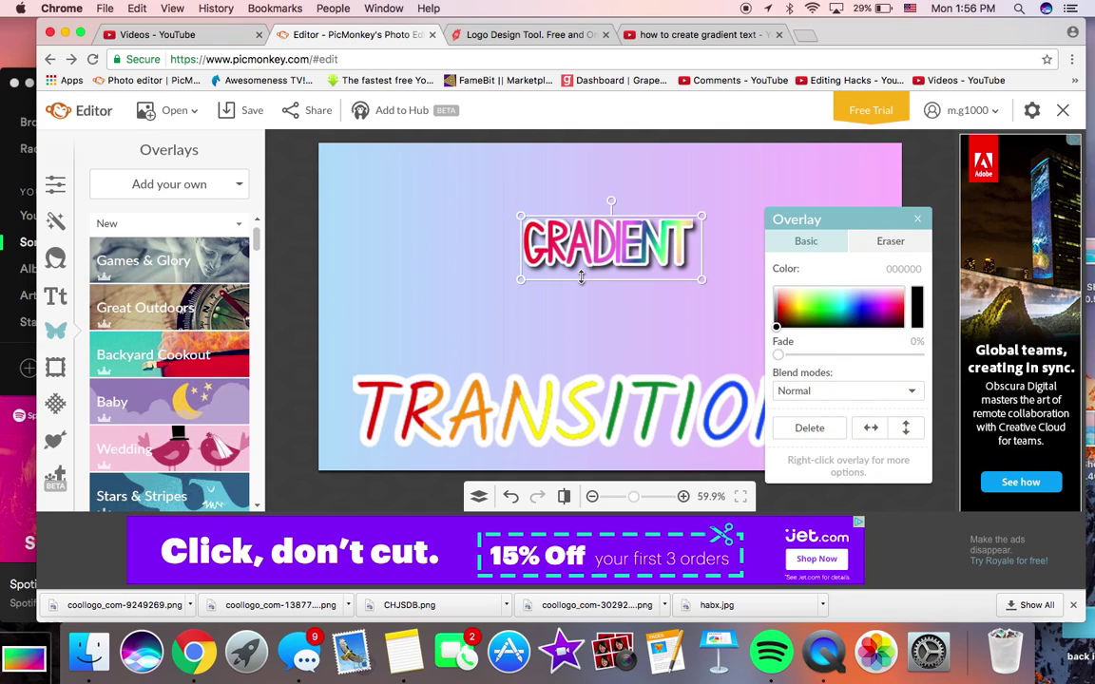